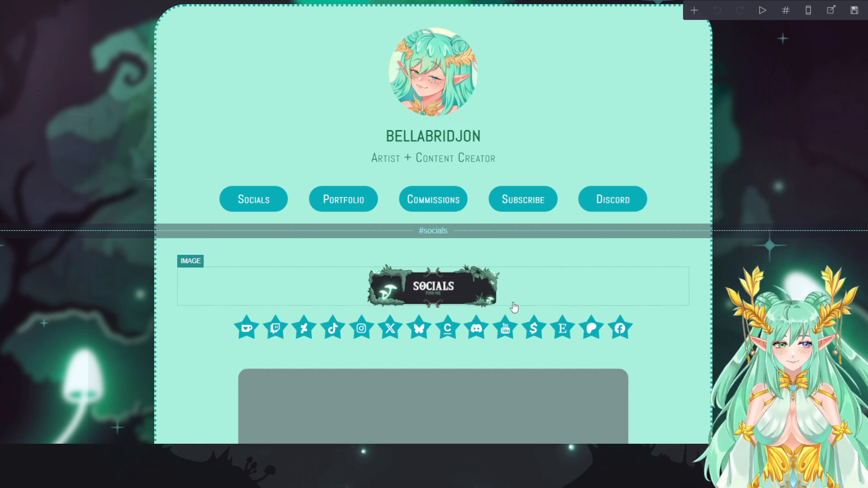
scroll(514, 308, down, 5)
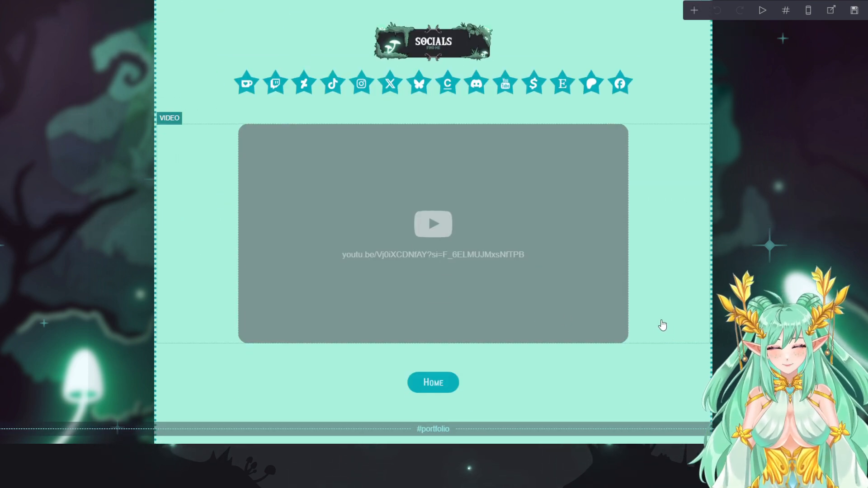
scroll(663, 325, up, 5)
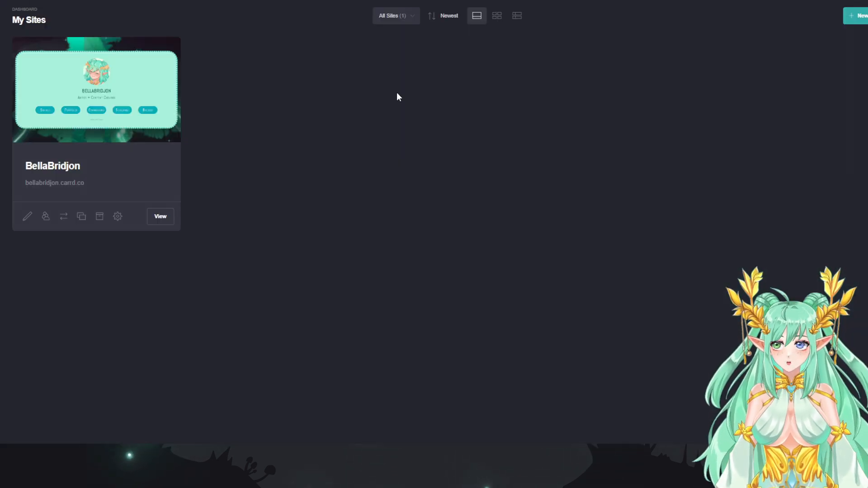
- Create a new site starting from a blank page
click(864, 17)
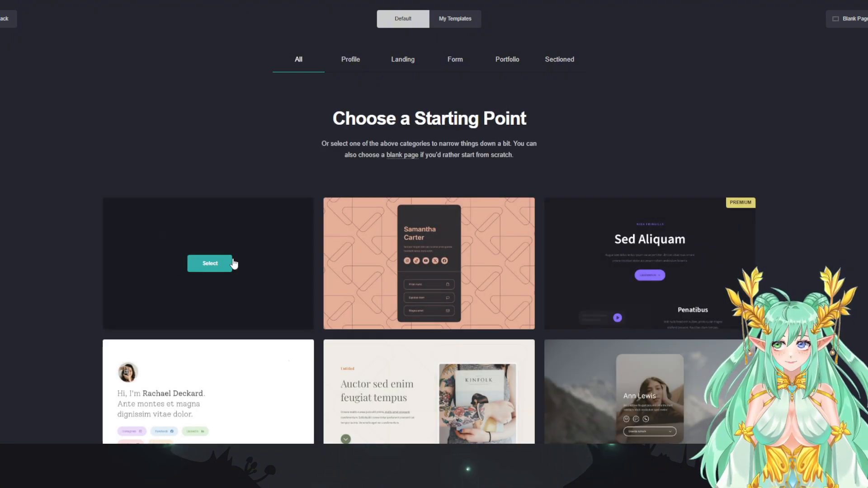
scroll(228, 260, down, 3)
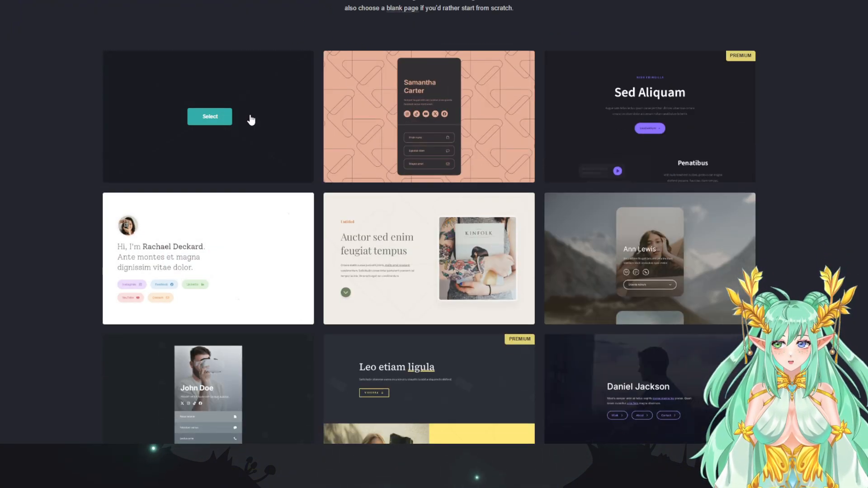
click(224, 121)
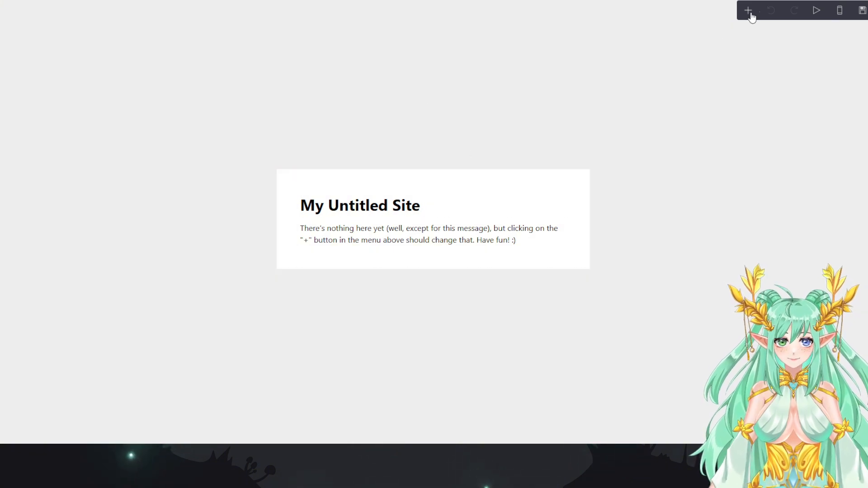
- Replace the placeholder site title with "Test"
click(391, 211)
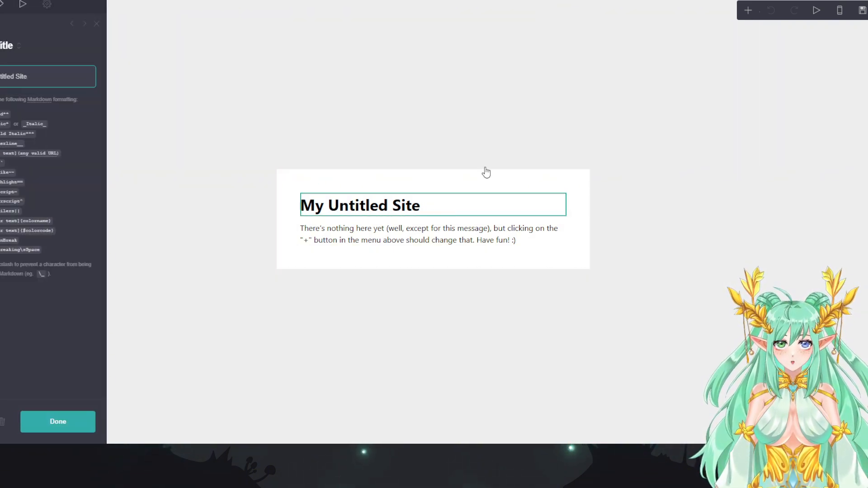
drag(53, 79, 0, 78)
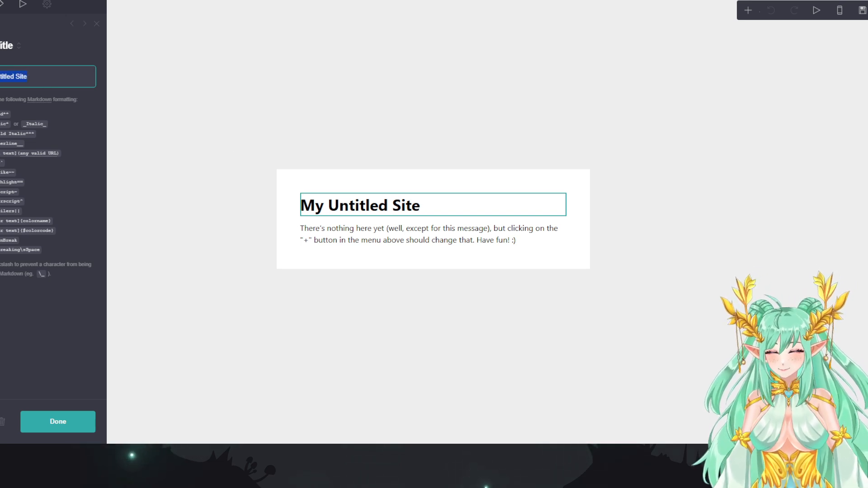
text(Test)
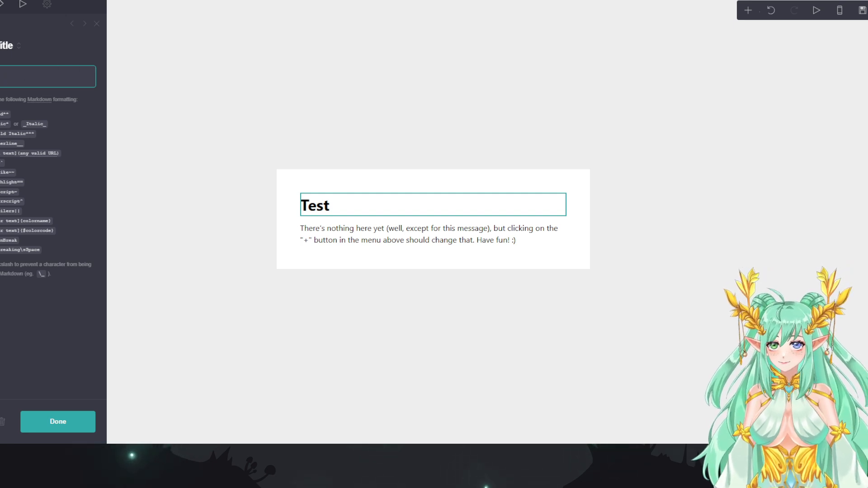
- Try bold and italic Markdown formatting on the title text
text(**)
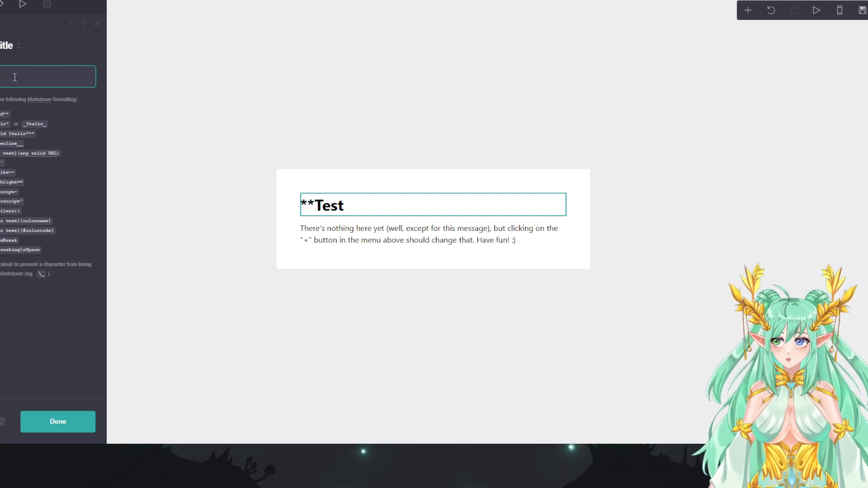
text(**)
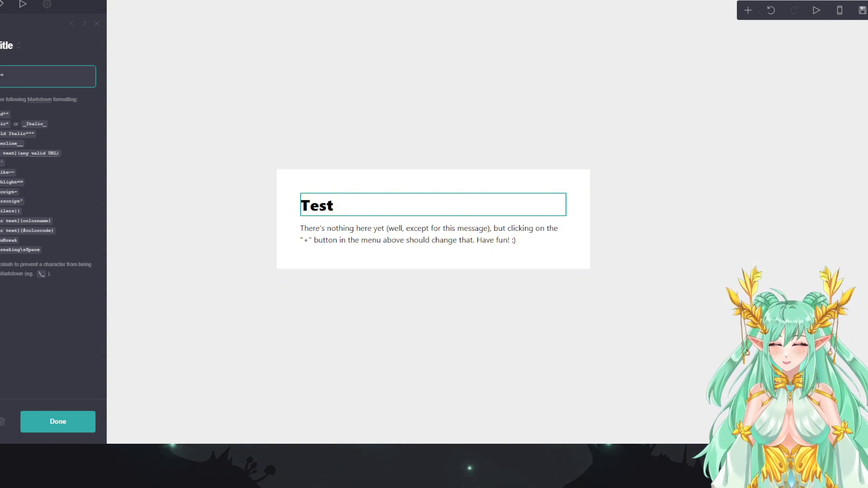
text(_)
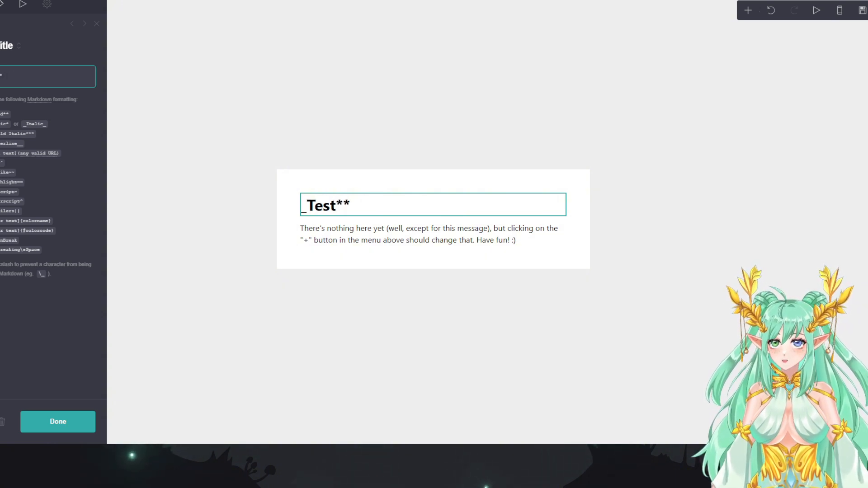
text(_)
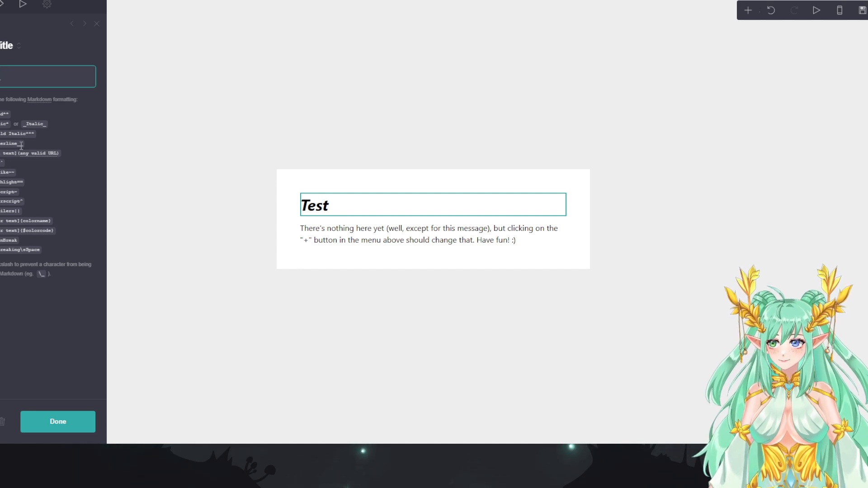
- Underline the title with Markdown by writing it as "__Test__", and finish editing the text
text(_)
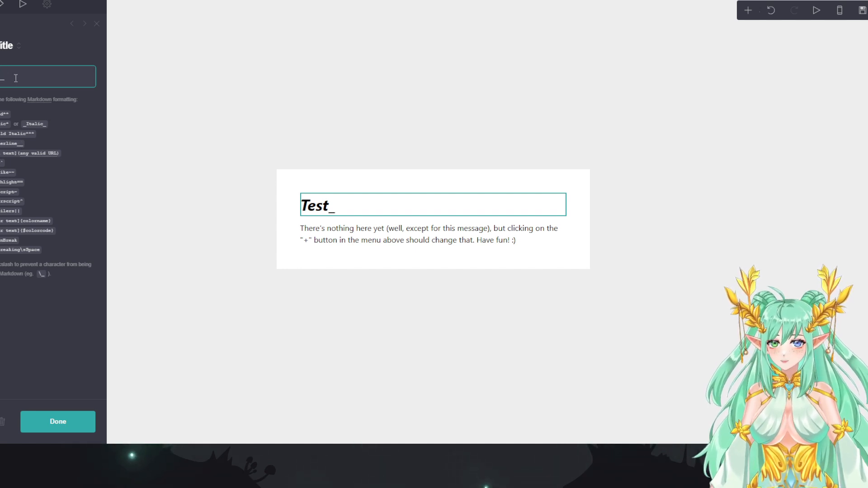
text(_Test__)
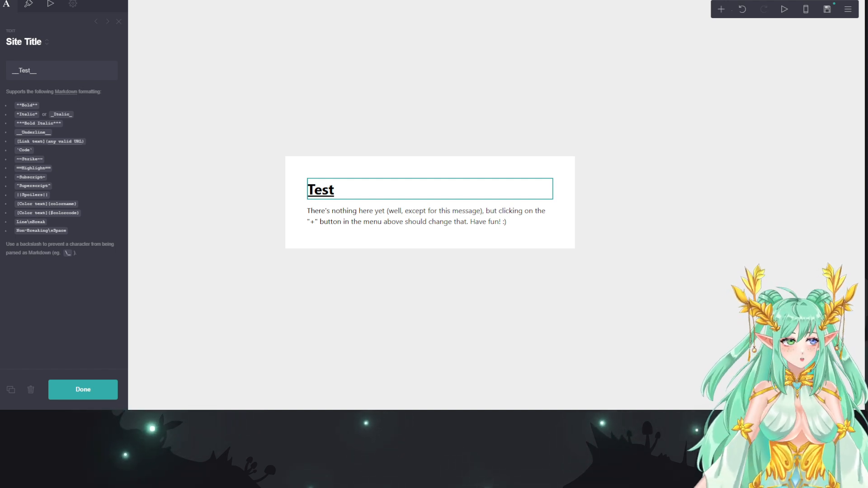
click(360, 216)
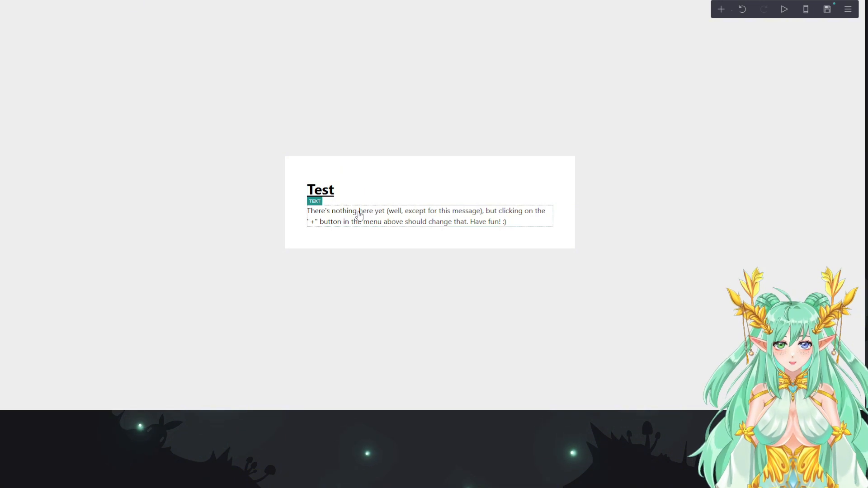
- Open the title's appearance settings and set its text color to dark red #5C1B1B
click(358, 190)
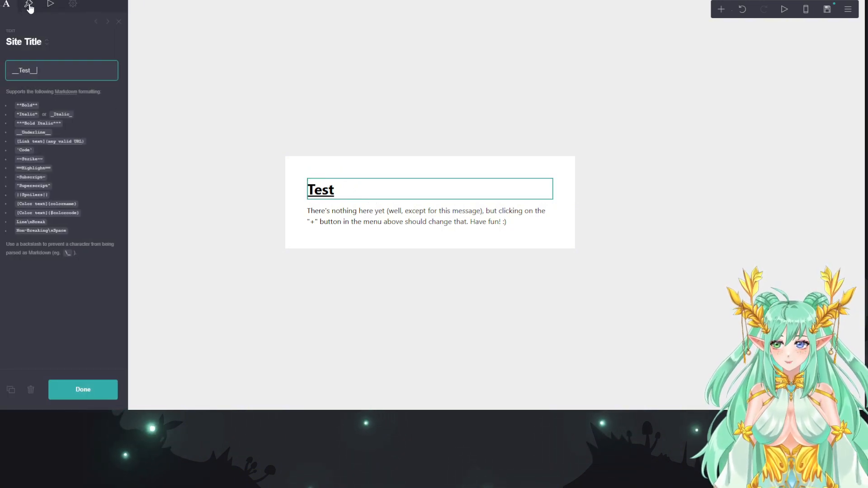
click(29, 7)
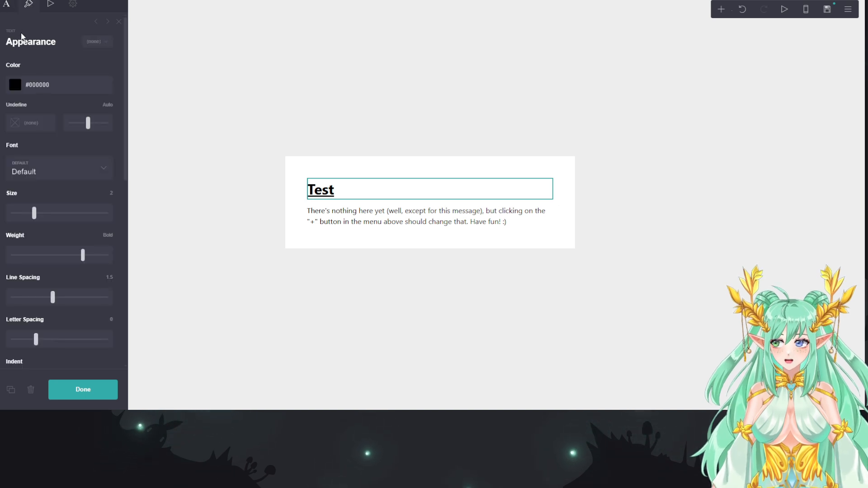
click(17, 86)
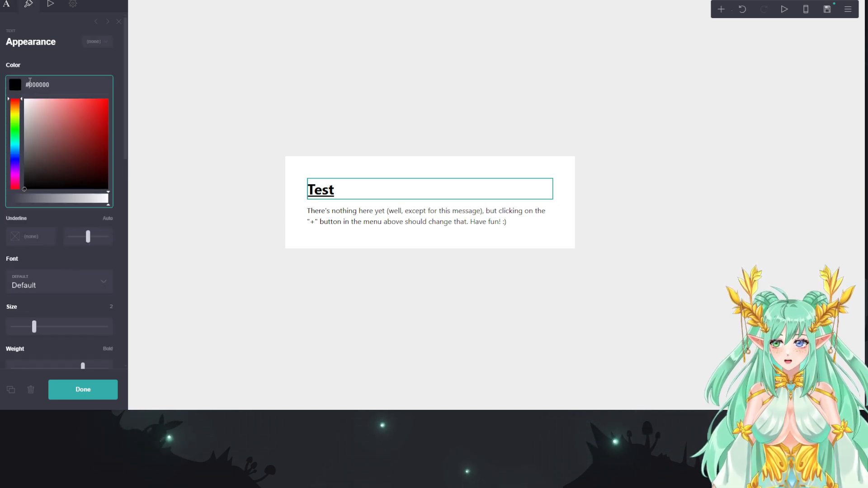
click(100, 112)
click(84, 157)
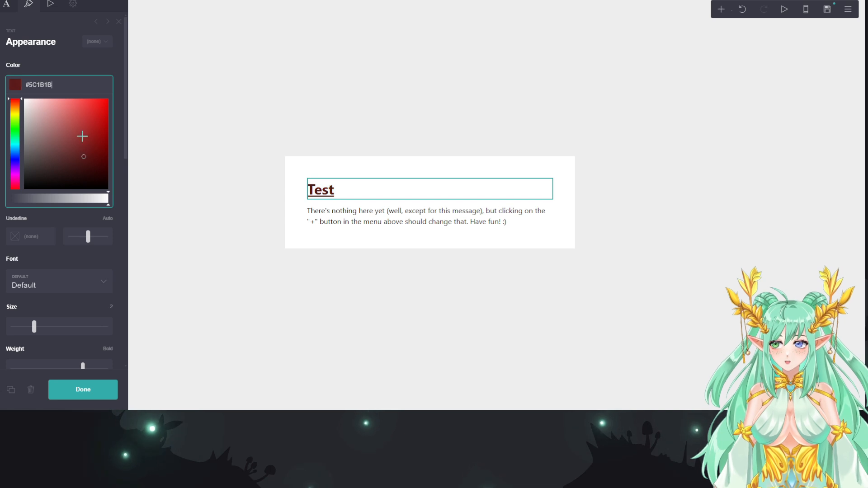
click(54, 88)
- Change the title's font to Abel
scroll(66, 160, down, 2)
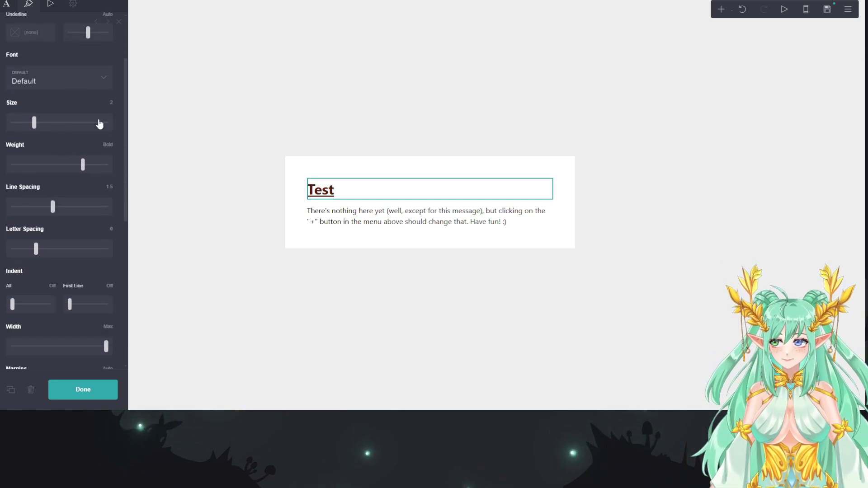
click(101, 73)
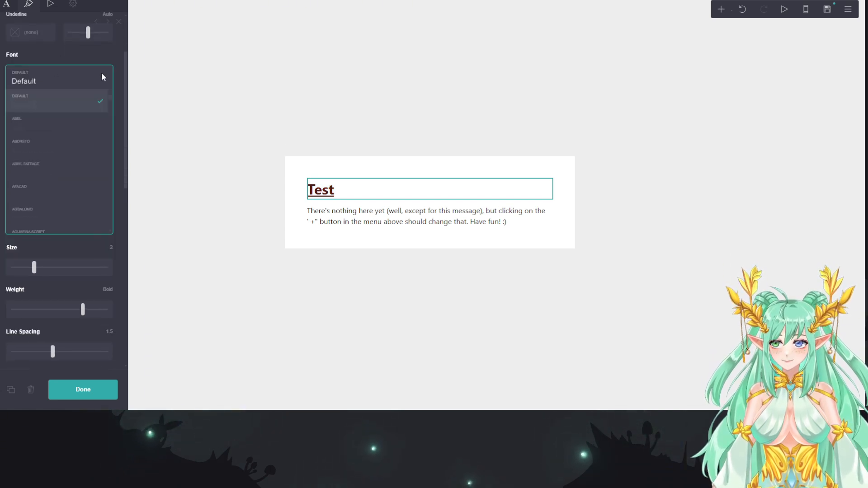
click(43, 129)
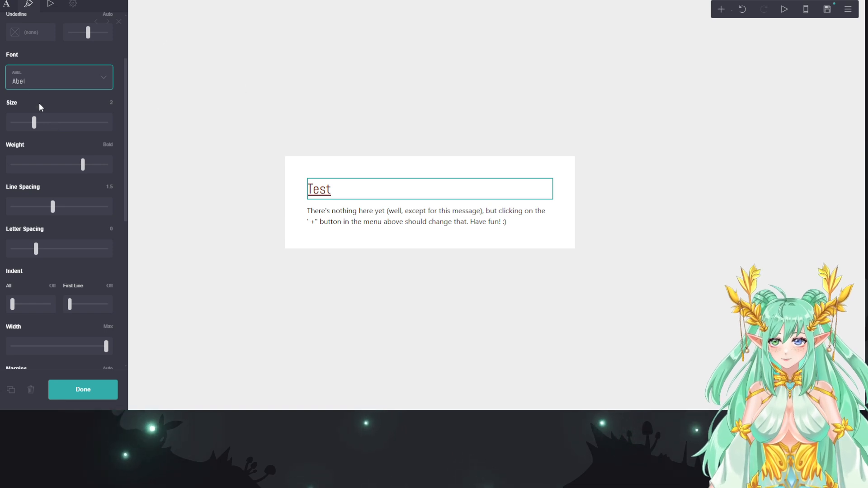
- Slightly enlarge the title text and set its weight to Semi Bold
mouse_move(35, 121)
mouse_down()
mouse_move(121, 112)
mouse_move(20, 118)
mouse_move(37, 117)
mouse_up()
mouse_move(82, 164)
mouse_down()
mouse_move(95, 165)
mouse_move(72, 165)
mouse_up()
- Reduce the title's line spacing to 1.375 and widen its letter spacing
scroll(58, 172, down, 2)
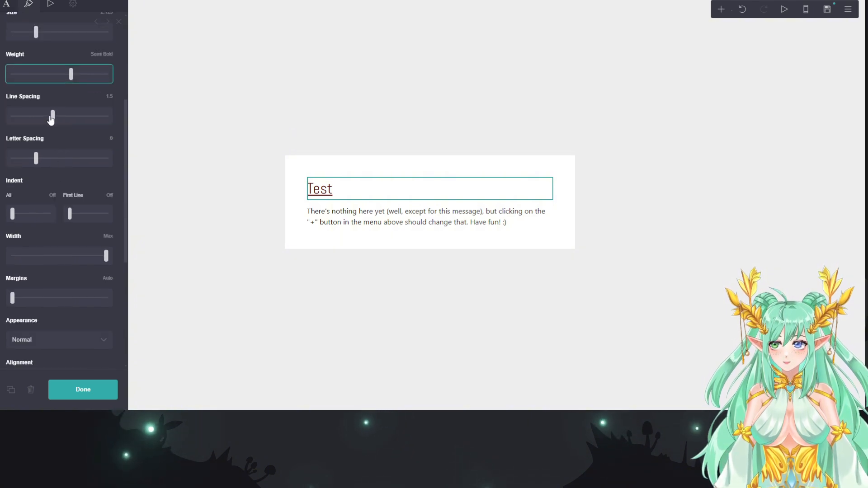
mouse_move(52, 117)
mouse_down()
mouse_move(107, 116)
mouse_move(36, 117)
mouse_move(94, 112)
mouse_move(48, 120)
mouse_up()
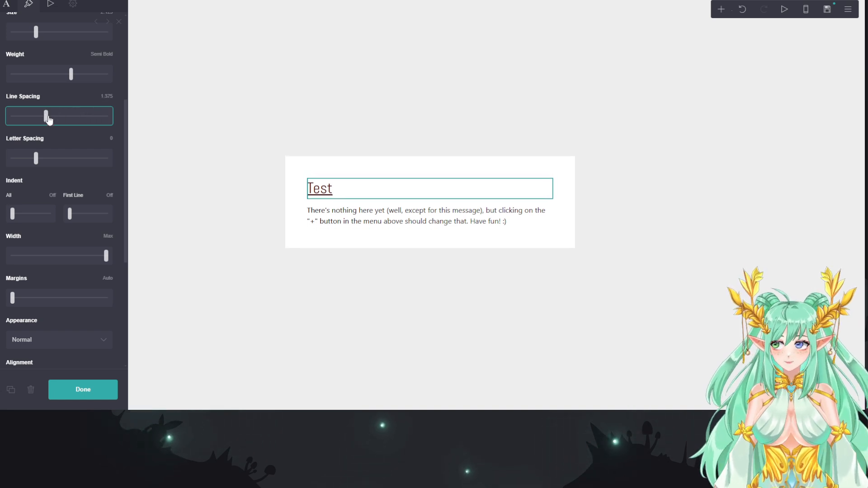
drag(35, 162, 57, 157)
mouse_move(12, 213)
mouse_down()
mouse_move(53, 213)
mouse_move(12, 213)
mouse_up()
scroll(69, 215, down, 2)
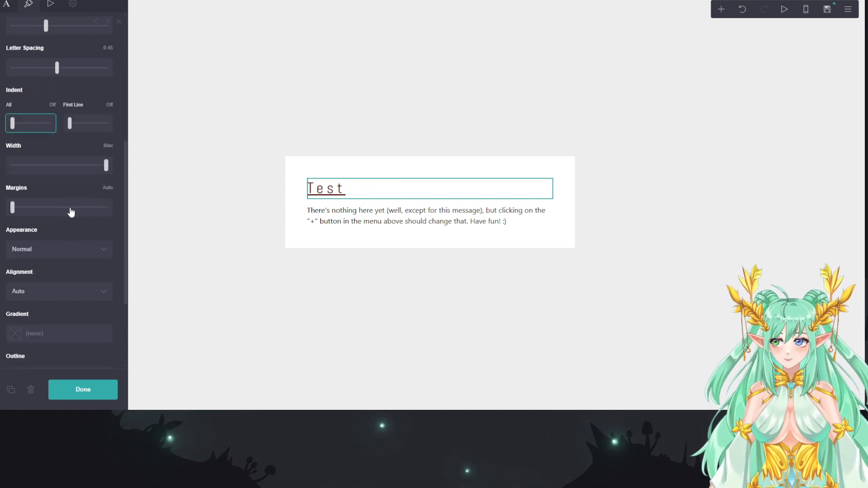
click(106, 166)
- Try the Uppercase text style on the title, and settle on Small Caps
scroll(58, 181, down, 3)
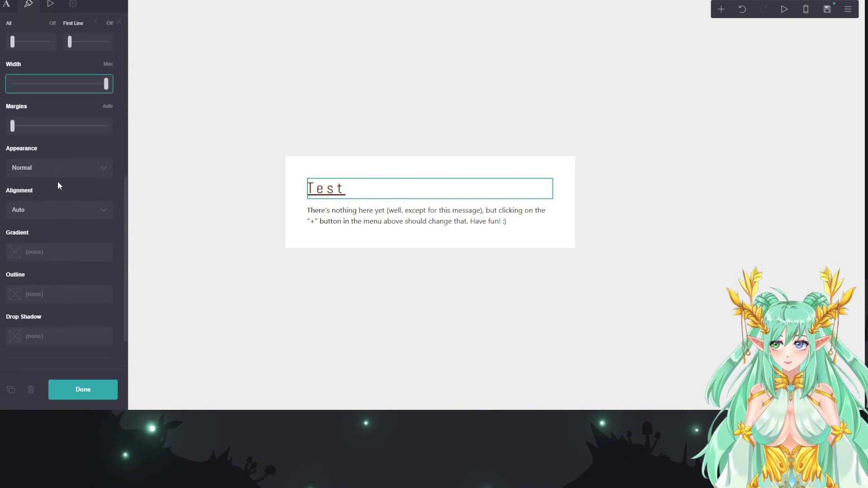
click(58, 158)
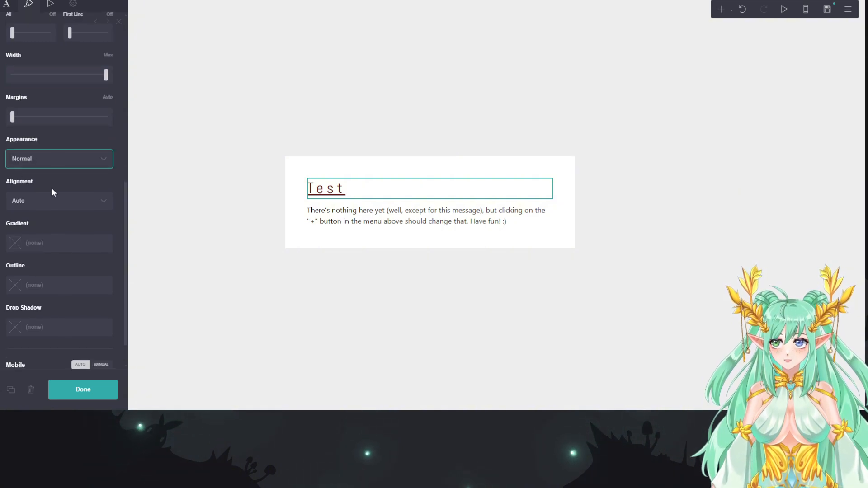
click(52, 188)
click(93, 157)
click(67, 197)
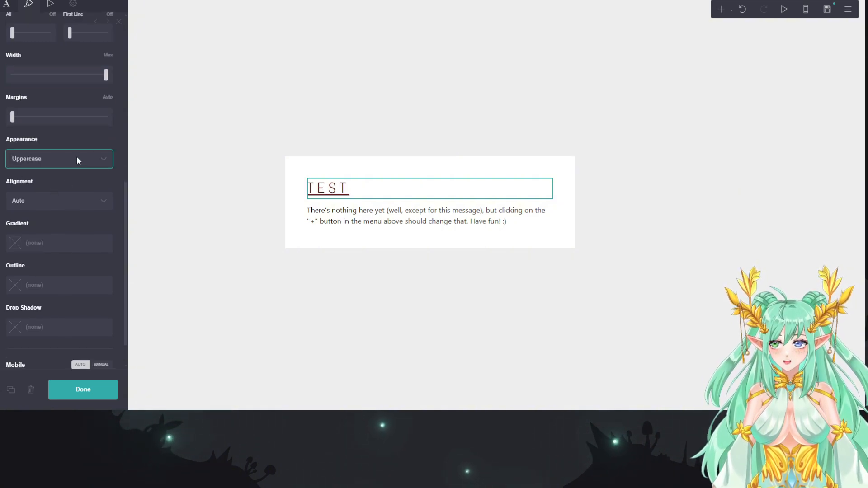
click(55, 206)
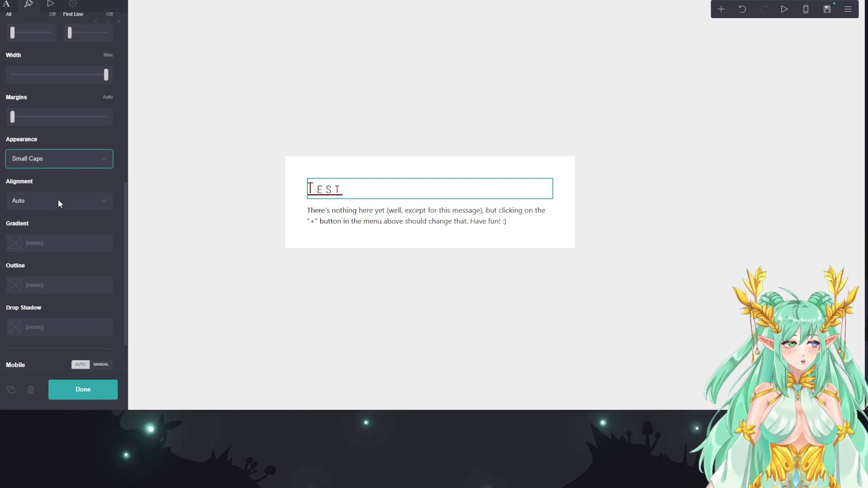
- Set the title's alignment back to Auto
scroll(65, 134, down, 1)
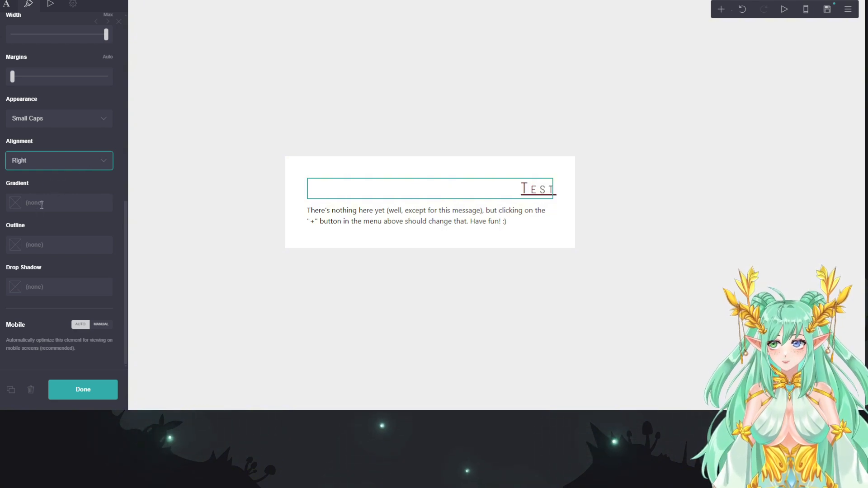
click(76, 159)
click(55, 173)
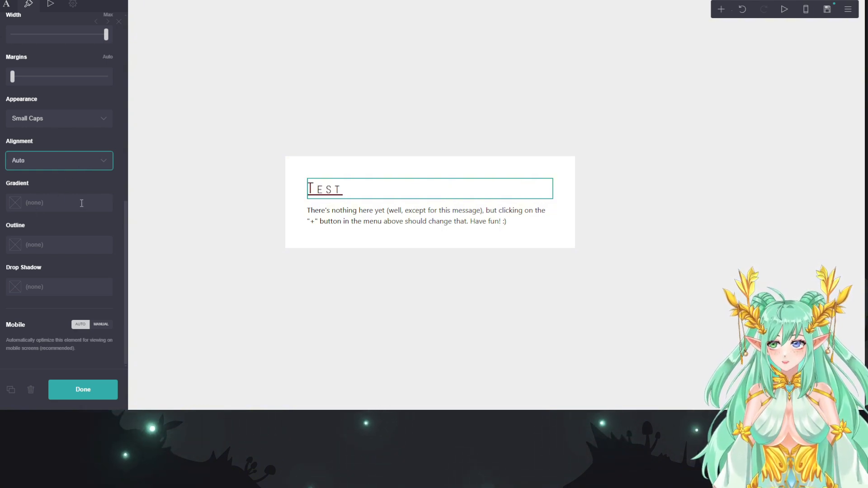
- Add a gradient with color #FFFFFF to the title and increase the gradient angle
click(15, 199)
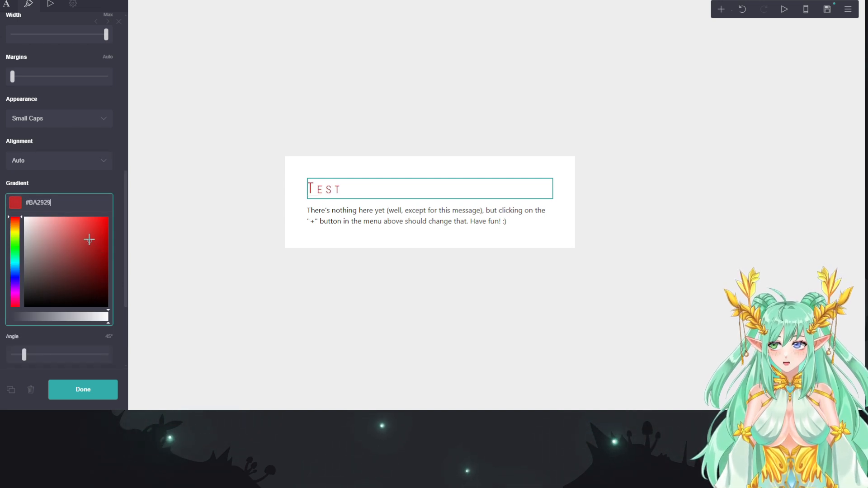
drag(88, 256, 108, 237)
click(54, 176)
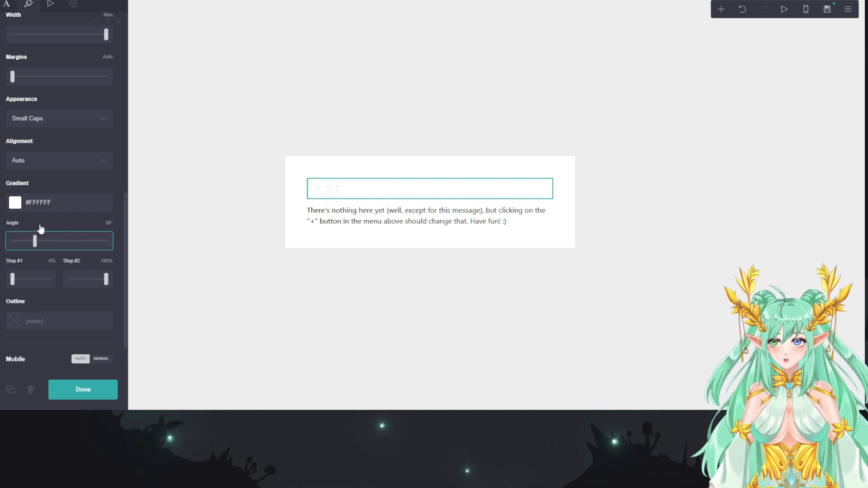
drag(66, 232, 48, 228)
- Add an outline in red #B30000 to the title text
scroll(72, 221, down, 1)
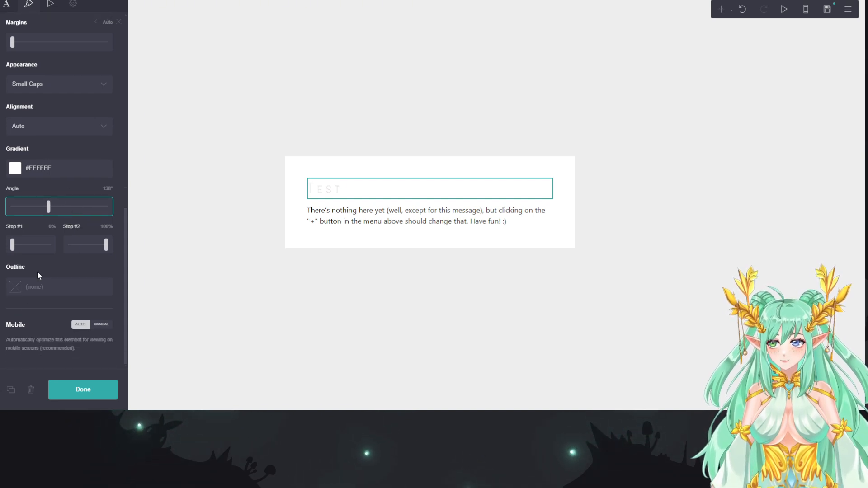
click(14, 284)
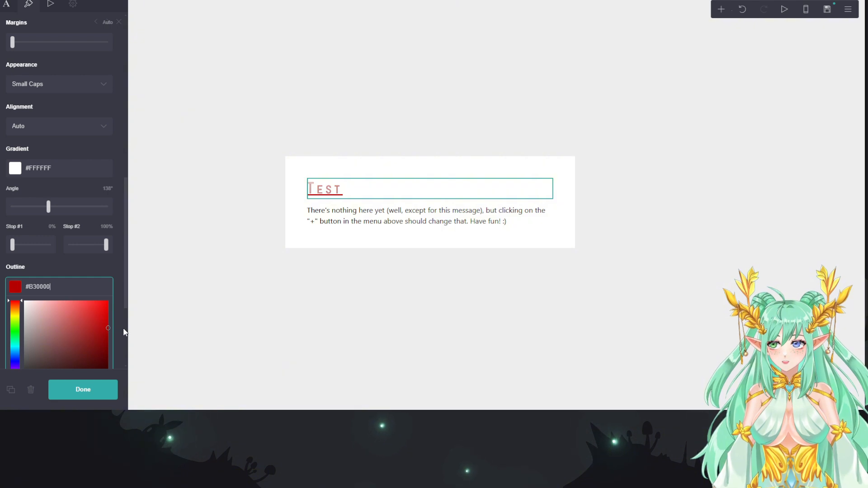
- Try a white outline on the title, and settle on black #000000 with an outline width of 3
click(25, 301)
scroll(49, 298, down, 3)
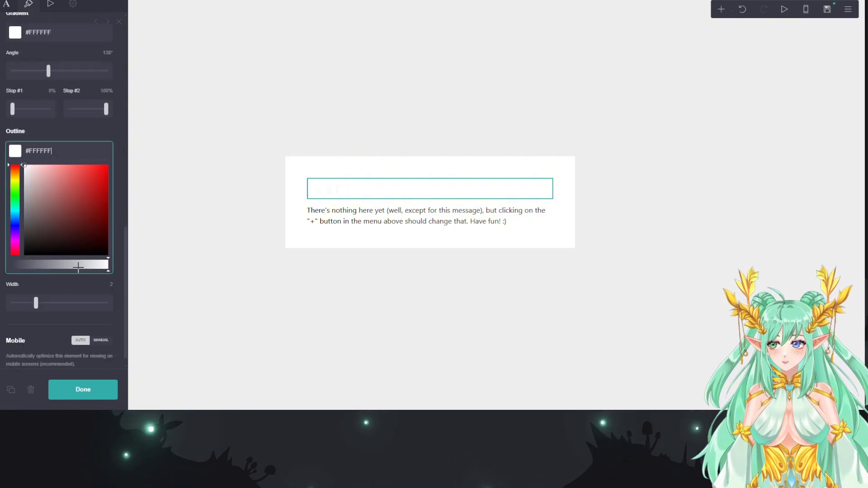
mouse_move(38, 290)
mouse_down()
mouse_move(78, 292)
mouse_move(40, 295)
mouse_up()
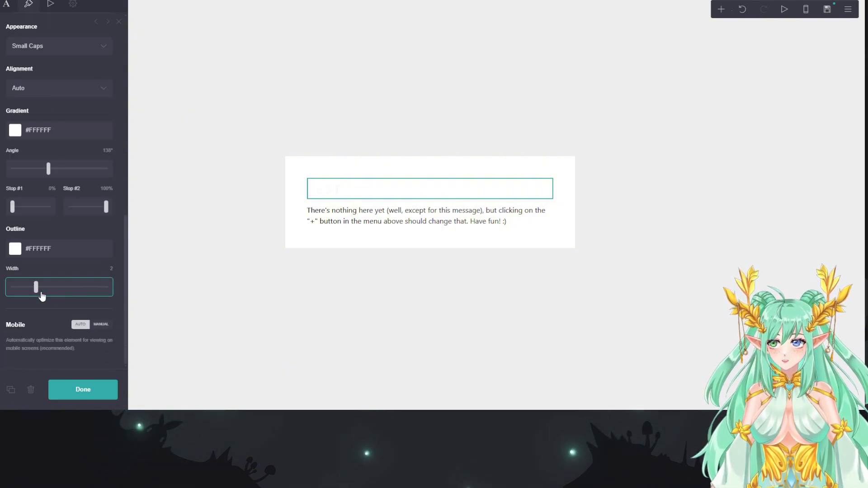
click(16, 251)
click(95, 229)
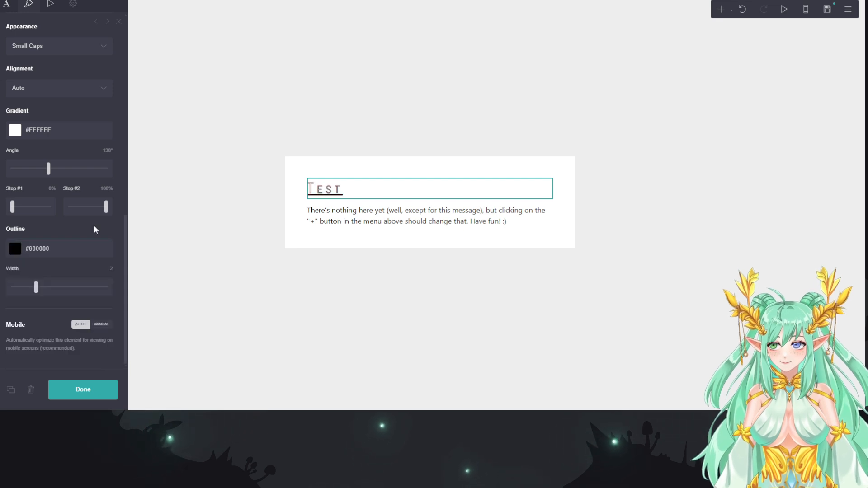
drag(36, 287, 60, 286)
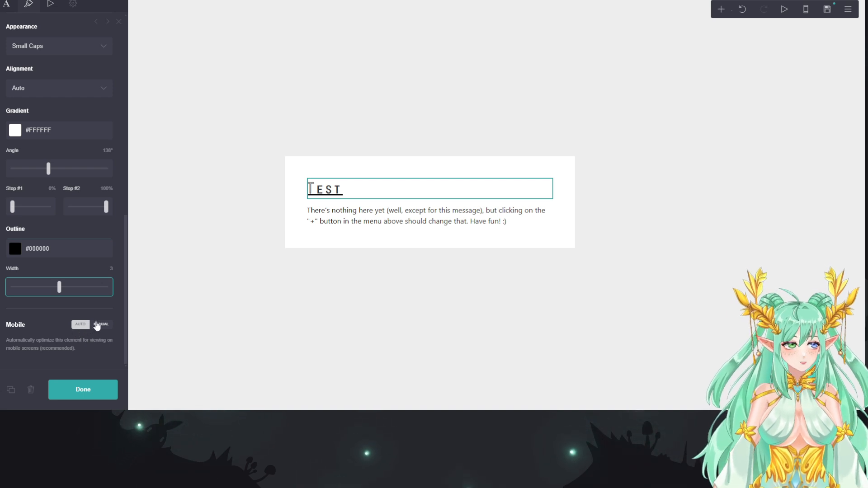
- Compare the page's mobile and desktop previews, ending in the mobile preview
click(808, 11)
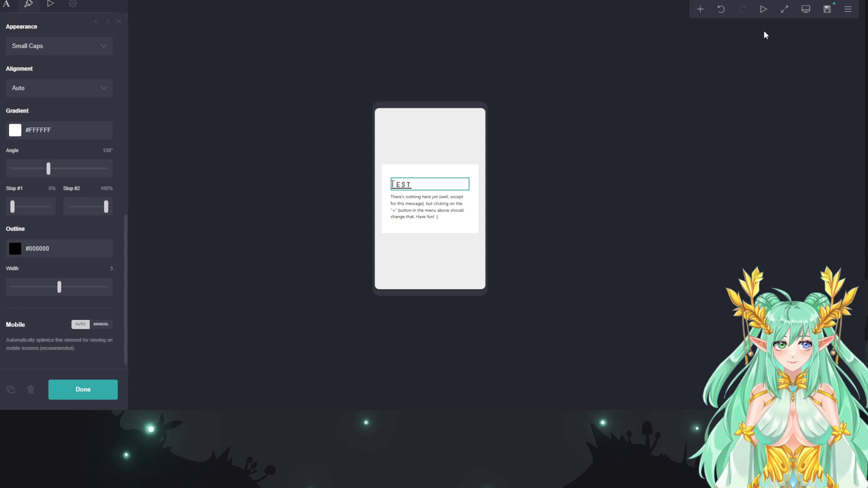
click(807, 14)
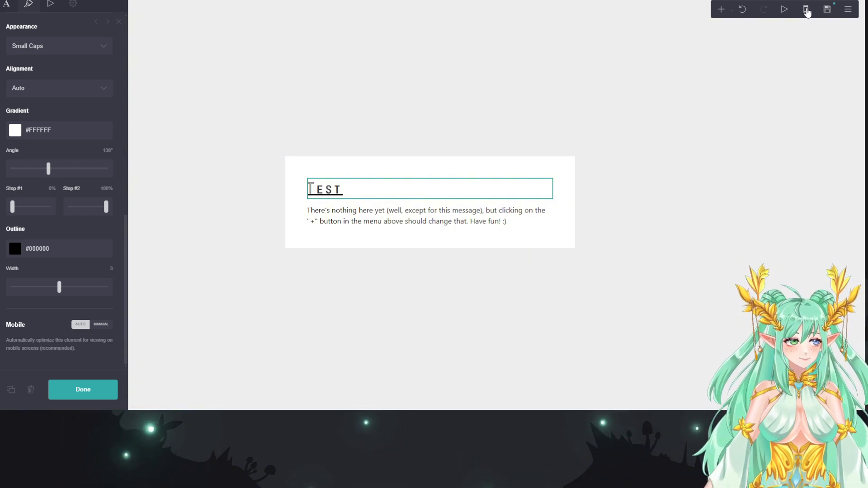
click(807, 11)
click(806, 11)
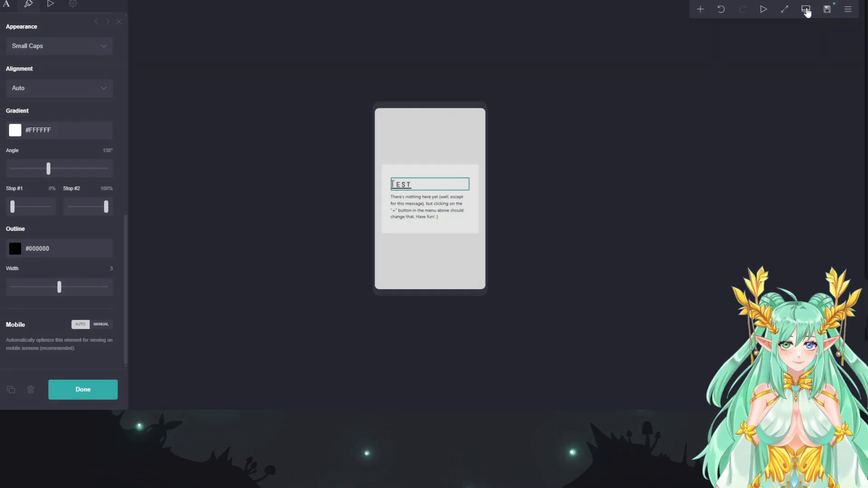
click(806, 10)
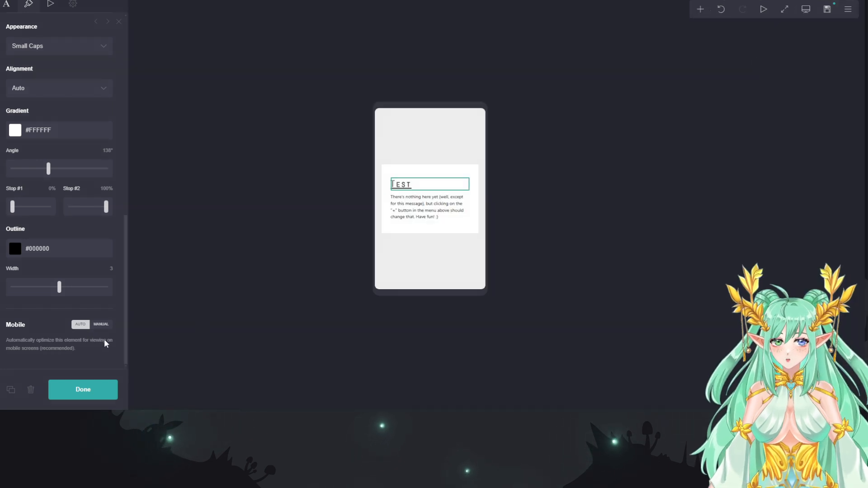
- Make the title's mobile appearance Manual with size 3, line spacing 0.75, letter spacing 1.475 and overall indent 4.125, and return to desktop view
click(100, 325)
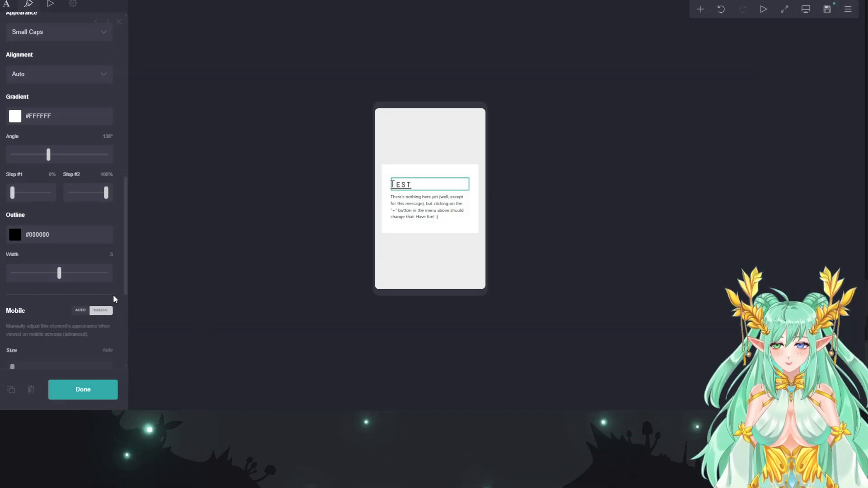
scroll(68, 201, down, 5)
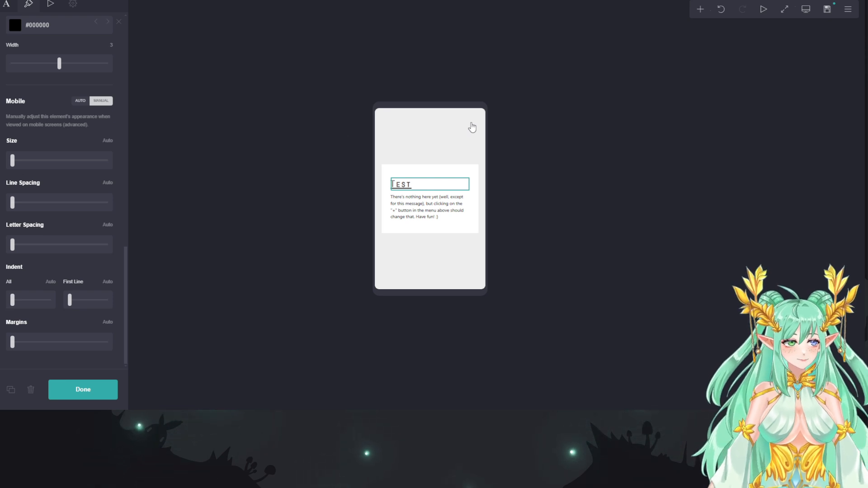
drag(15, 164, 50, 164)
mouse_move(13, 202)
mouse_down()
mouse_move(56, 199)
mouse_move(18, 203)
mouse_up()
drag(13, 245, 75, 249)
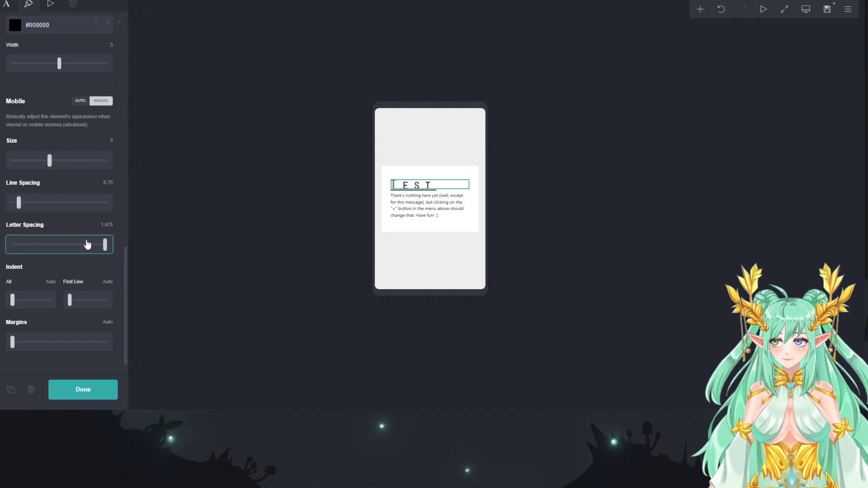
drag(12, 300, 39, 301)
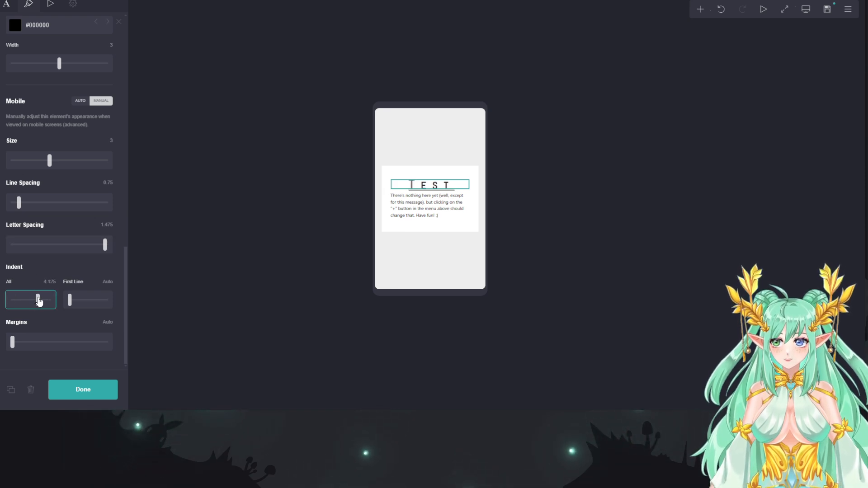
mouse_move(14, 345)
mouse_down()
mouse_move(164, 337)
mouse_move(1, 335)
mouse_move(111, 339)
mouse_move(111, 330)
mouse_move(9, 342)
mouse_up()
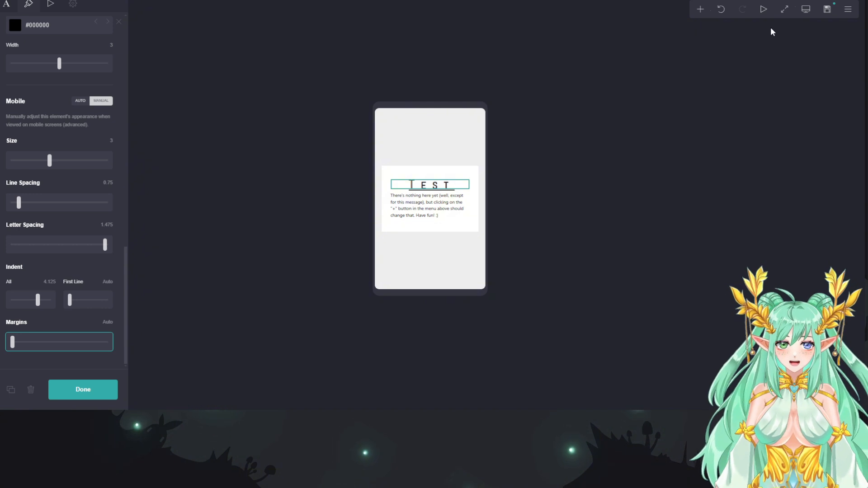
click(812, 9)
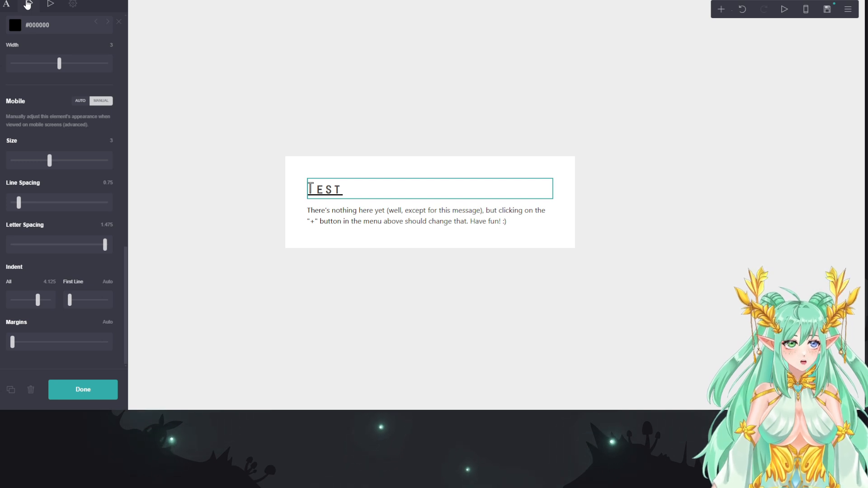
- Give the title a Fade Up animation when it becomes visible, and replay it
click(51, 10)
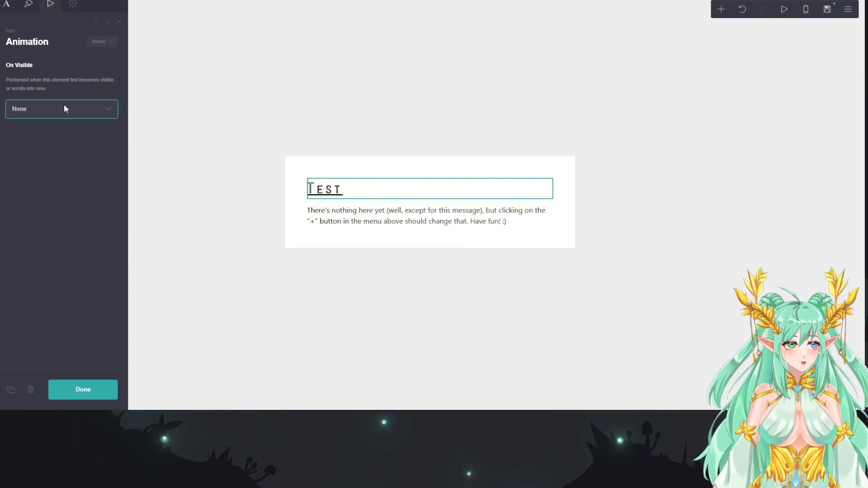
click(53, 143)
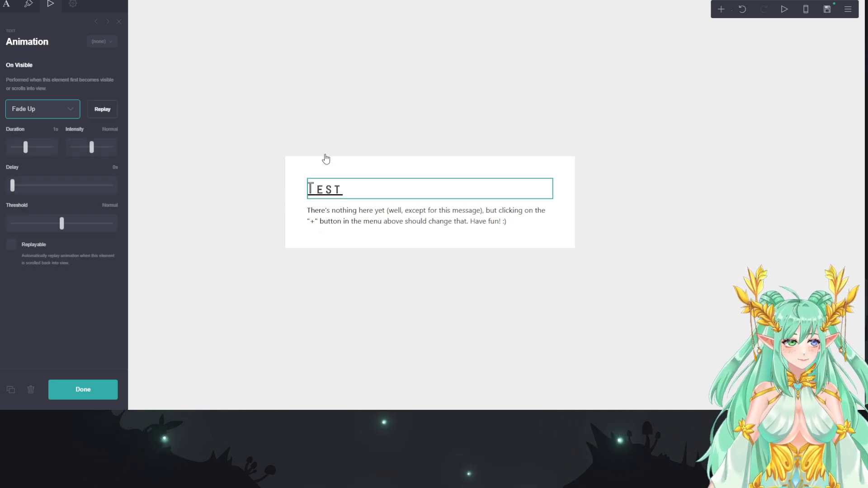
click(102, 109)
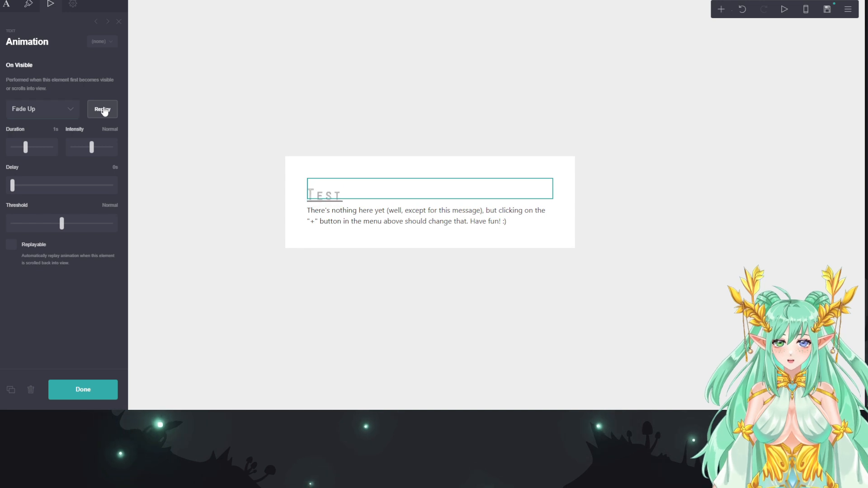
click(103, 109)
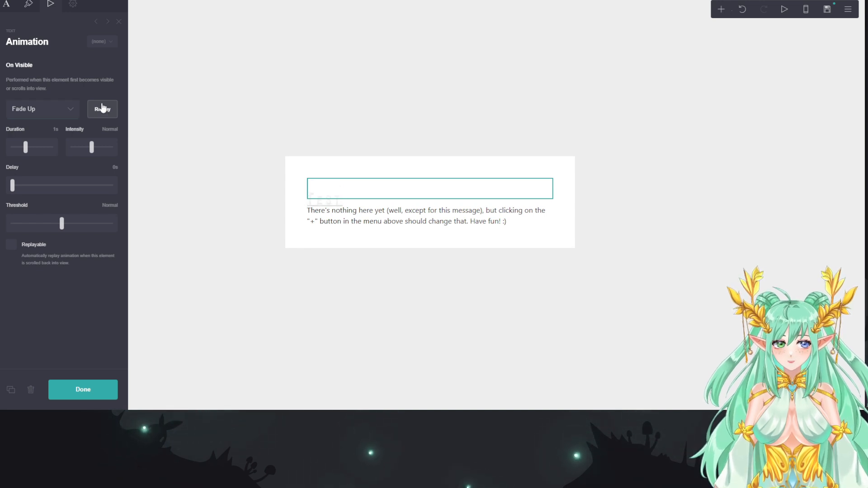
- Give the paragraph below the title a Fade Up on-visible animation with a 1.5 s delay
click(385, 222)
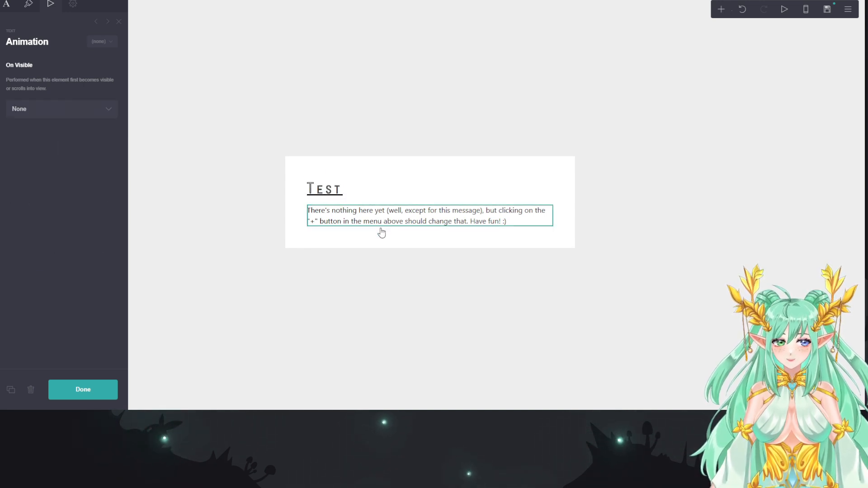
click(50, 113)
click(55, 150)
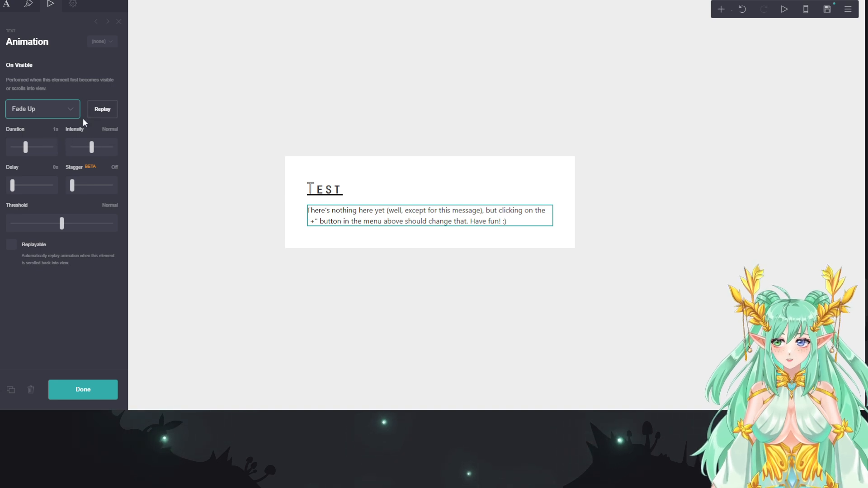
click(19, 186)
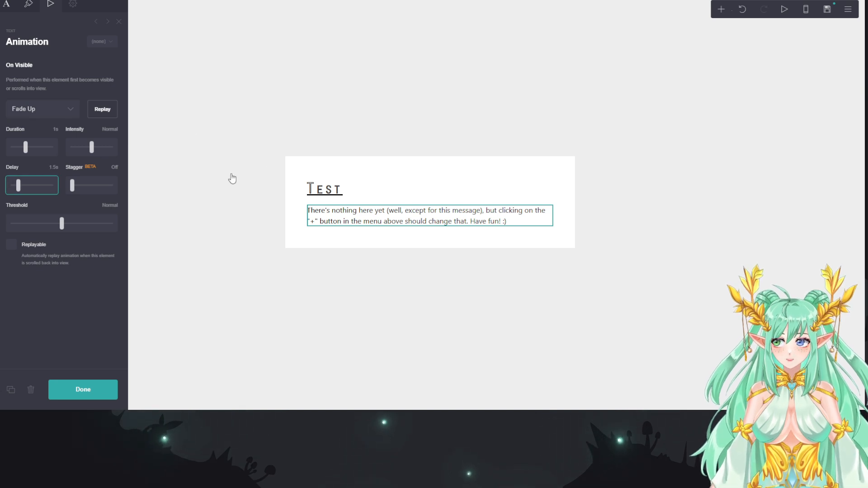
- Replay the title's animation and the paragraph's animation to compare their timing
click(362, 188)
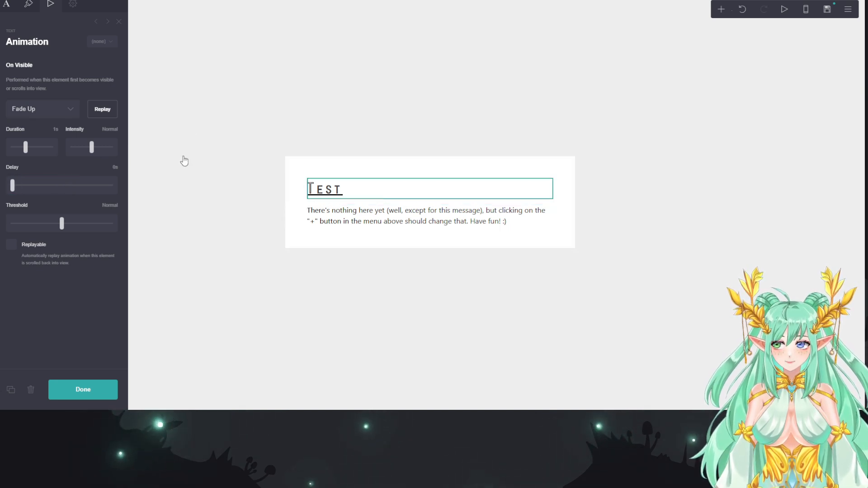
click(90, 109)
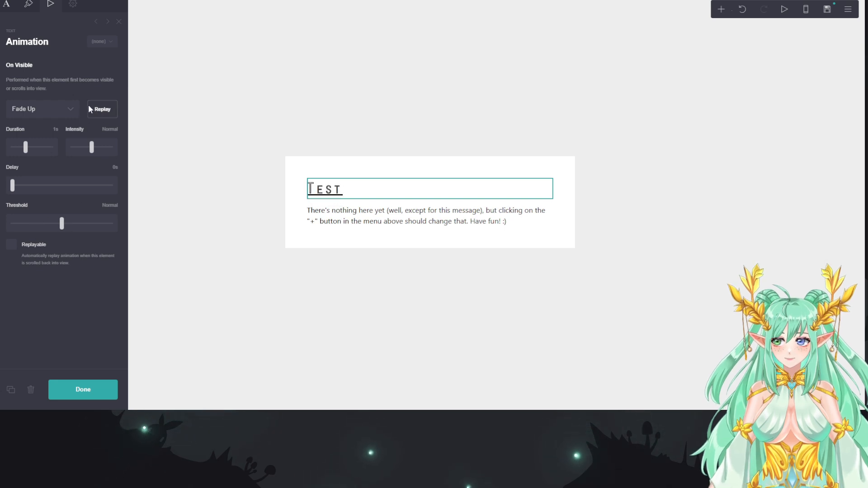
click(340, 211)
click(104, 110)
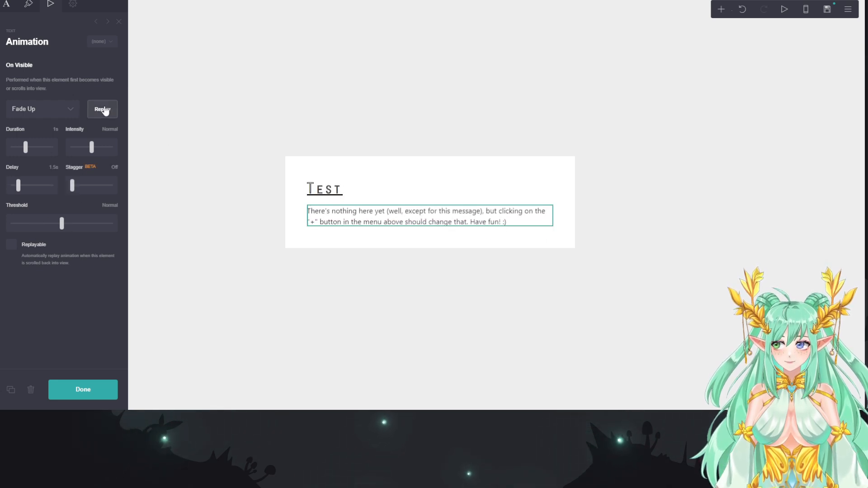
- Add a container below the paragraph, set its type to Columns, and add a third column
click(722, 10)
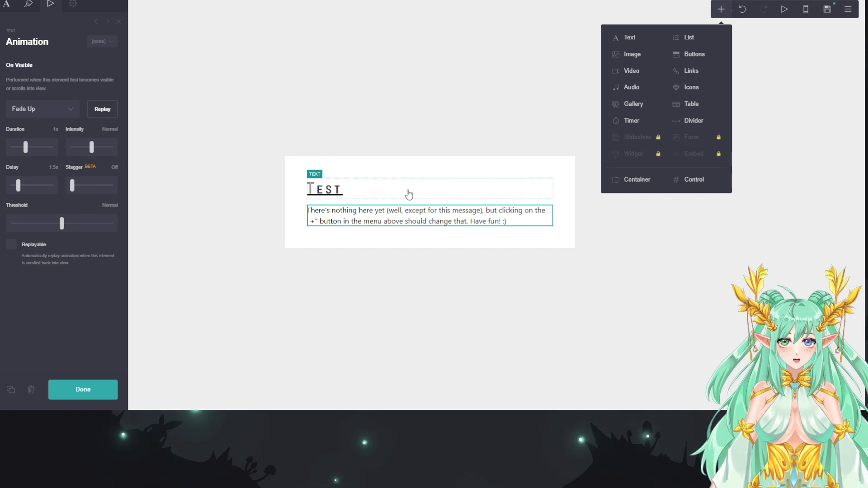
click(638, 181)
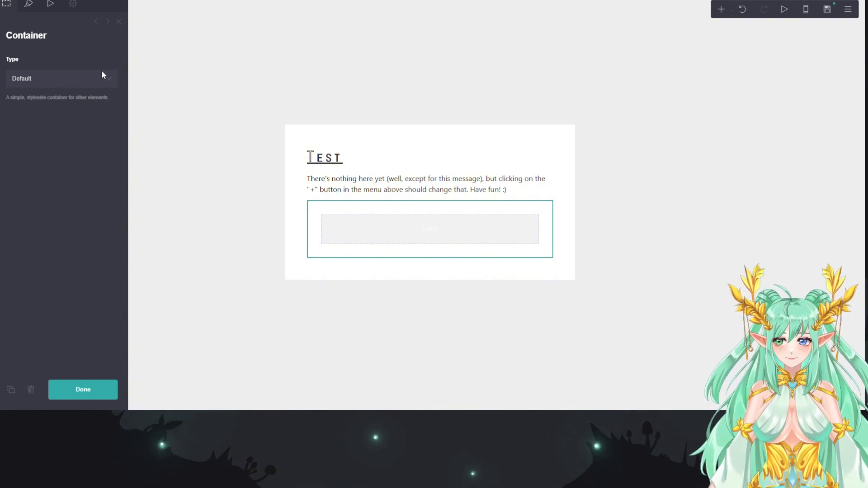
click(84, 79)
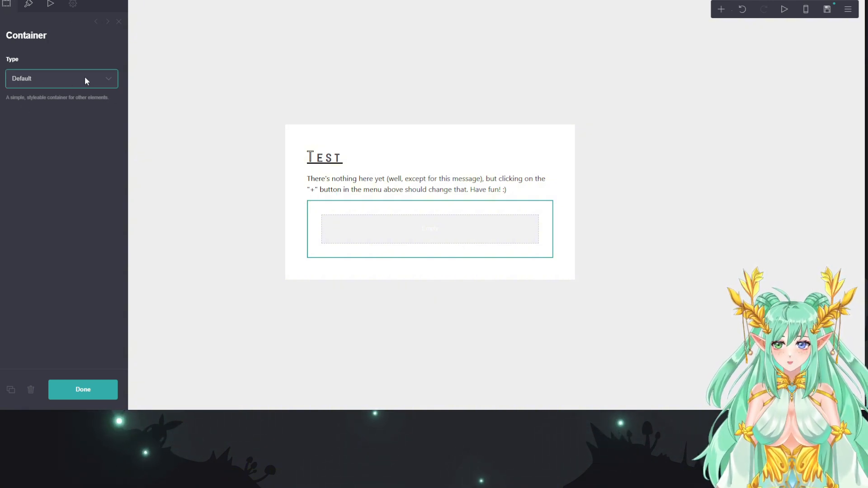
click(53, 104)
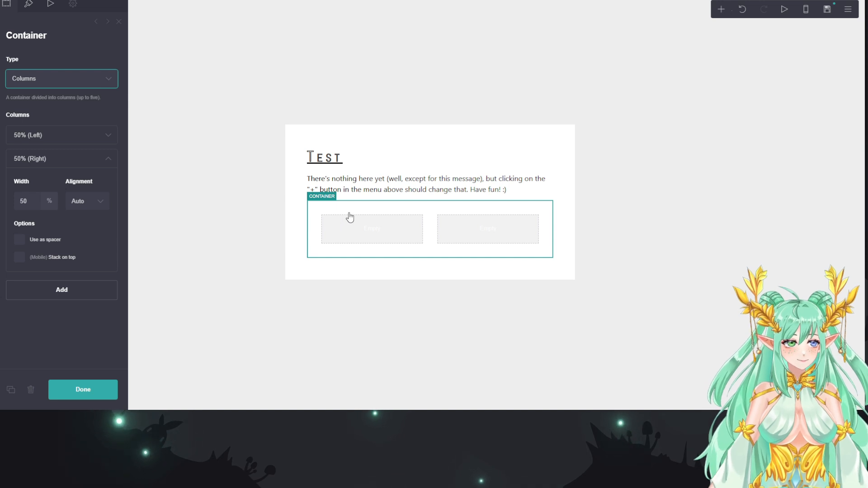
click(56, 301)
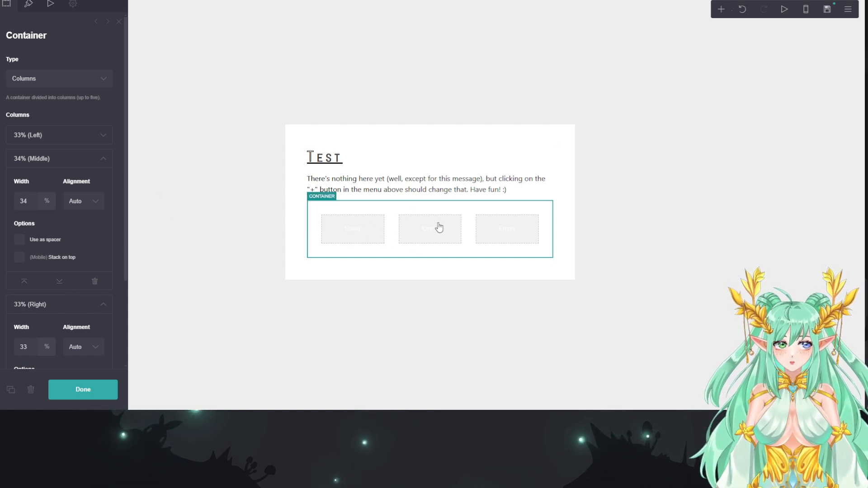
- Add a Buttons element in the container's first column, and an Icons element with an email icon moved into its third column
click(722, 9)
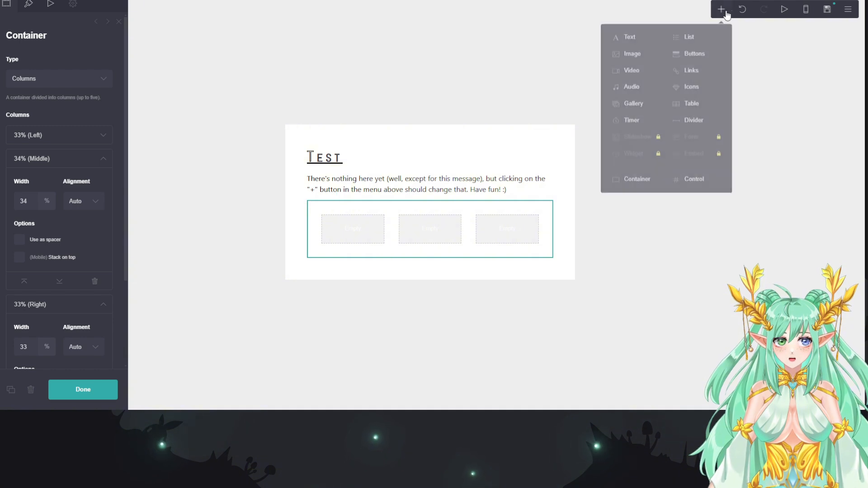
click(691, 59)
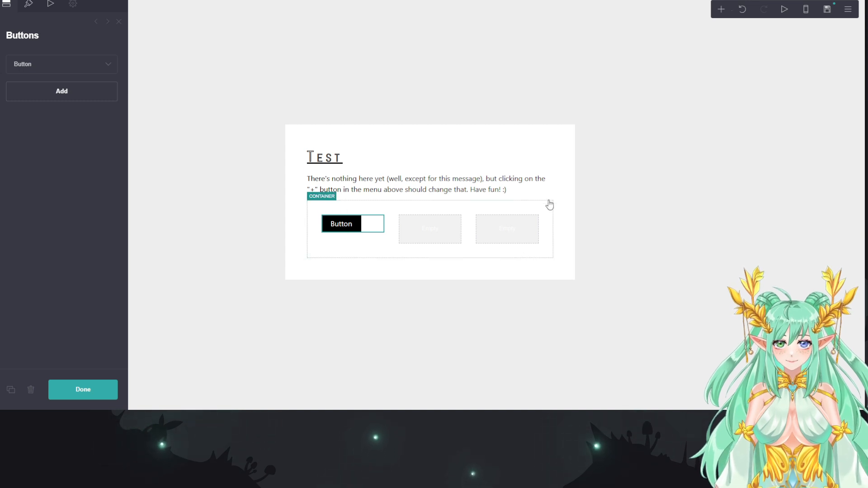
click(513, 217)
click(719, 9)
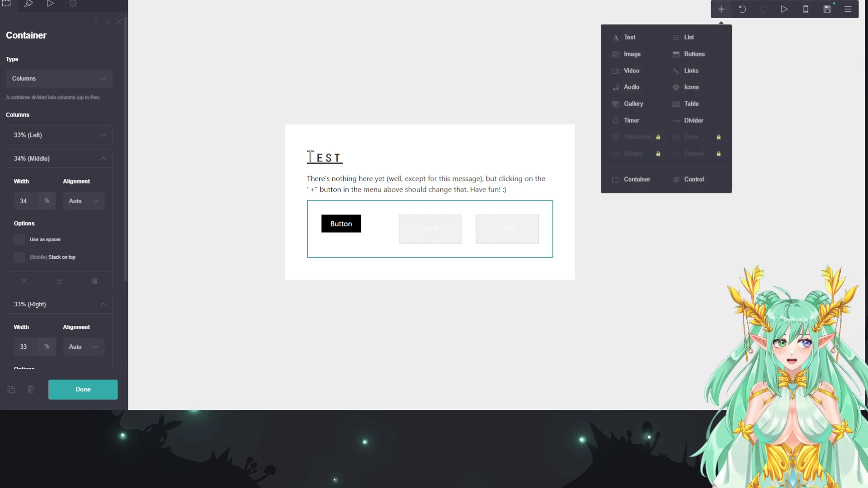
click(692, 87)
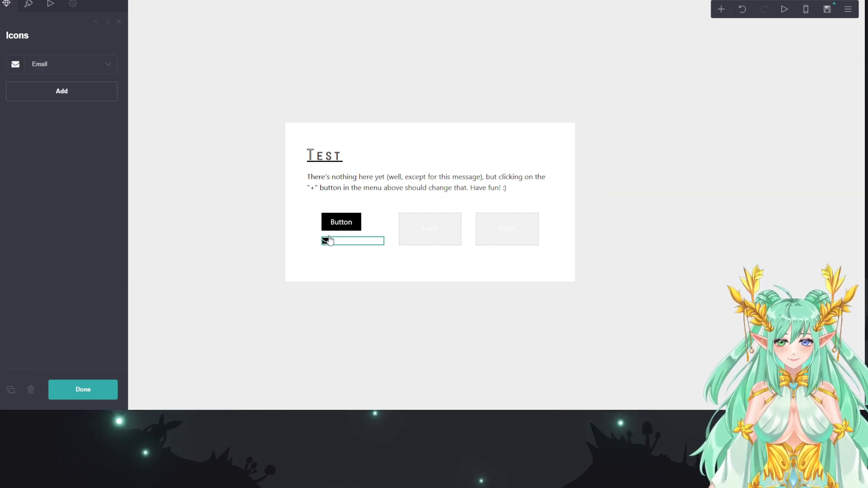
drag(327, 241, 504, 229)
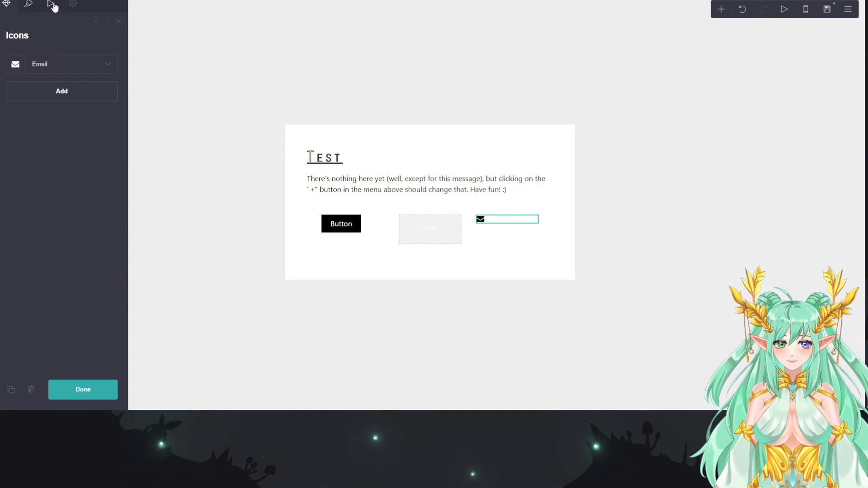
- Give the email icon a Fade Up on-visible animation and a Grow on-hover animation
click(30, 6)
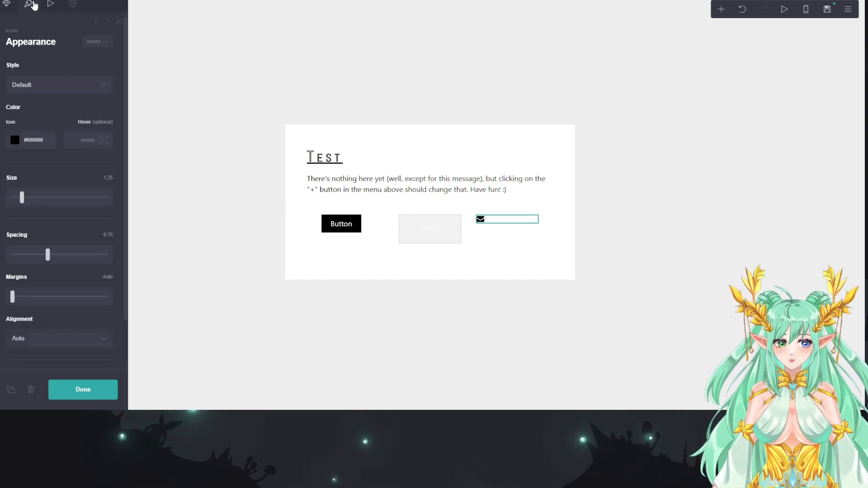
click(51, 5)
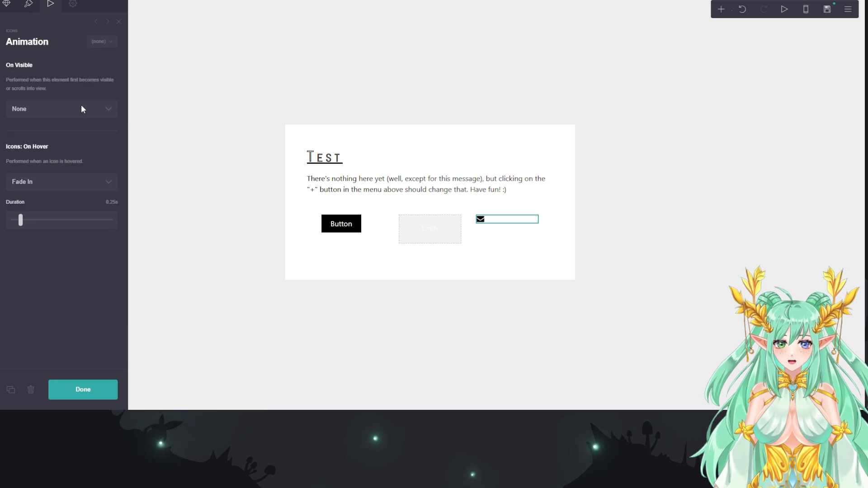
click(67, 149)
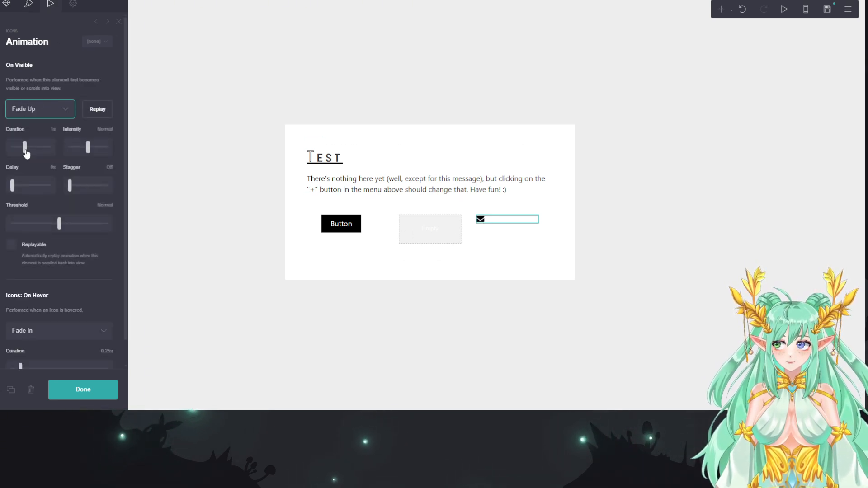
scroll(70, 207, down, 1)
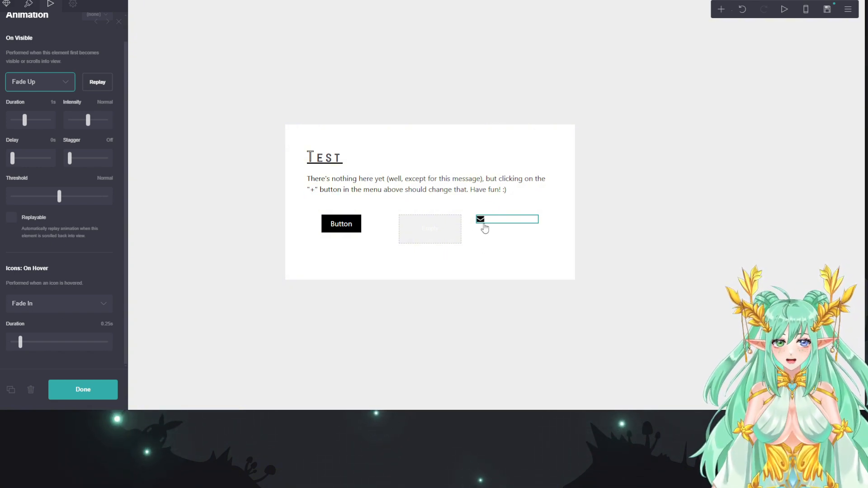
click(73, 310)
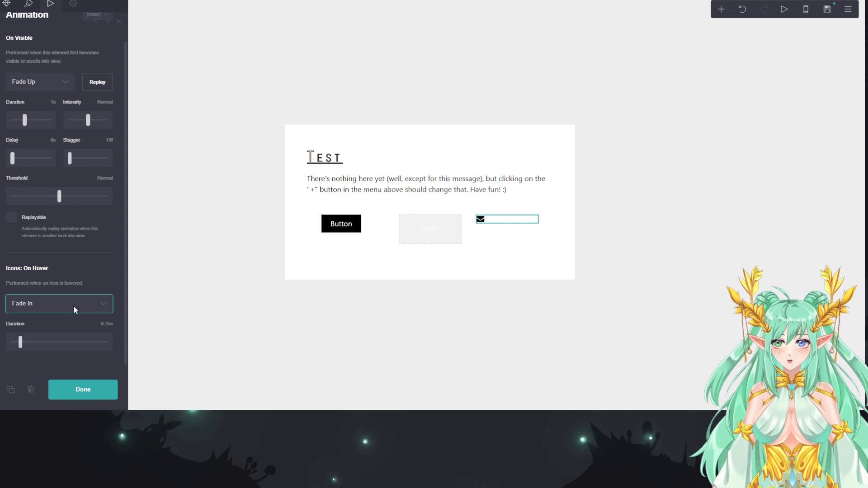
click(65, 345)
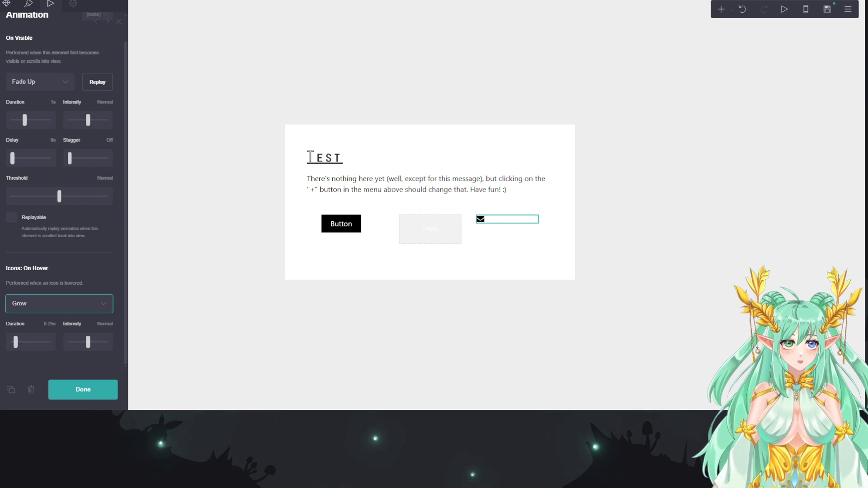
click(833, 14)
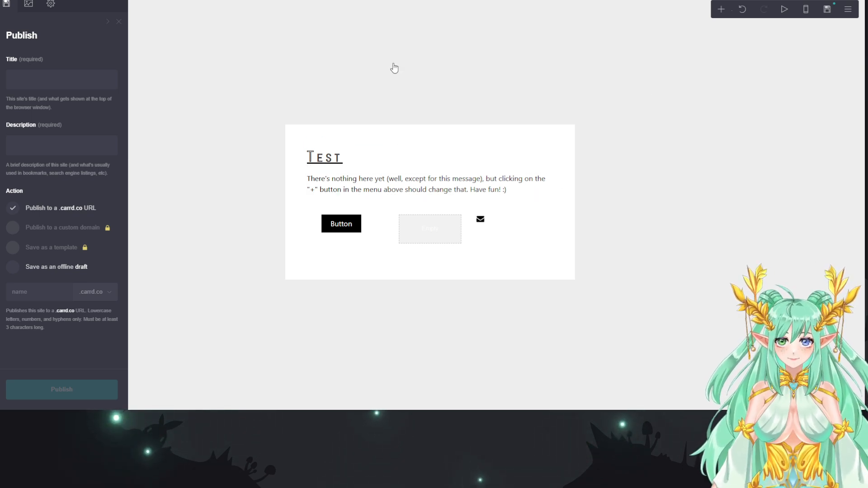
- Set the email icon's alignment to Center and enlarge it to size 3.625
click(523, 252)
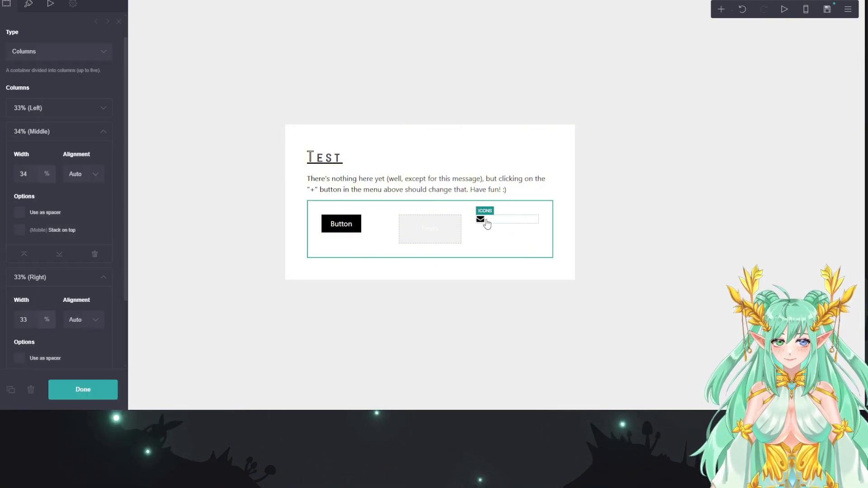
click(487, 221)
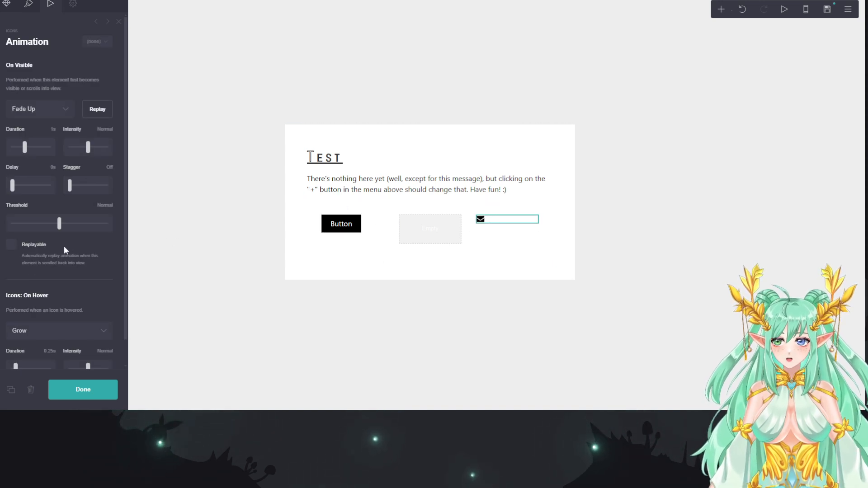
scroll(58, 195, up, 6)
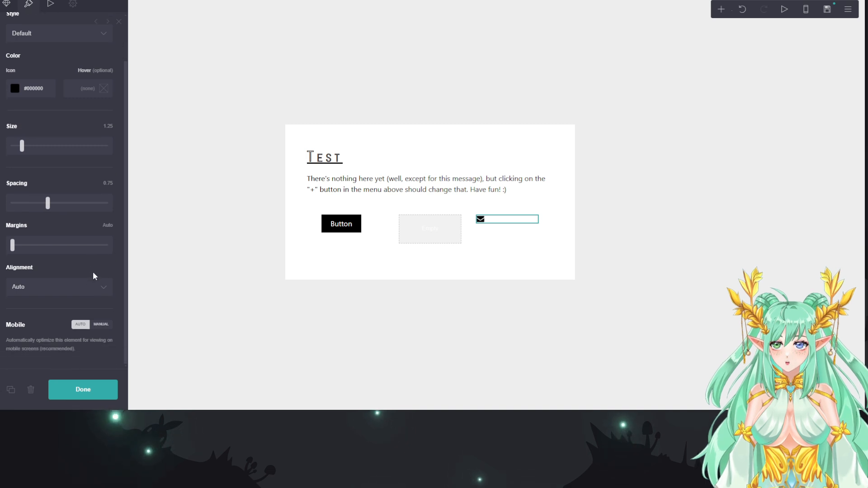
scroll(94, 275, up, 2)
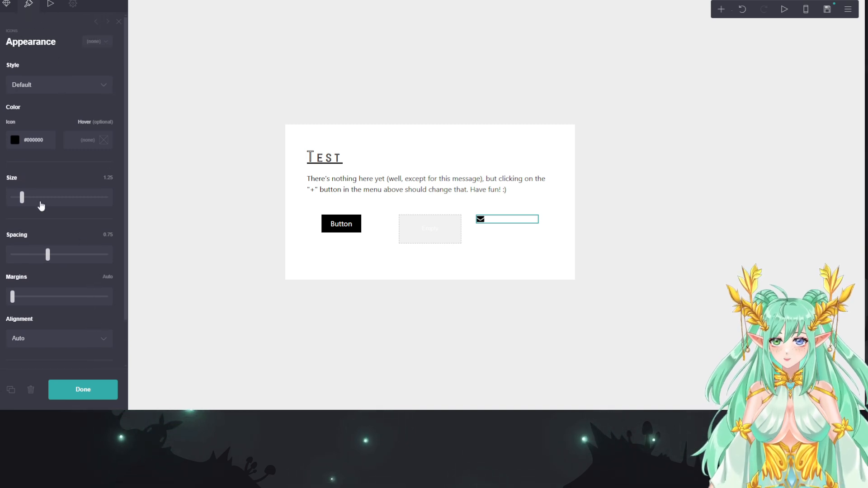
drag(21, 198, 26, 199)
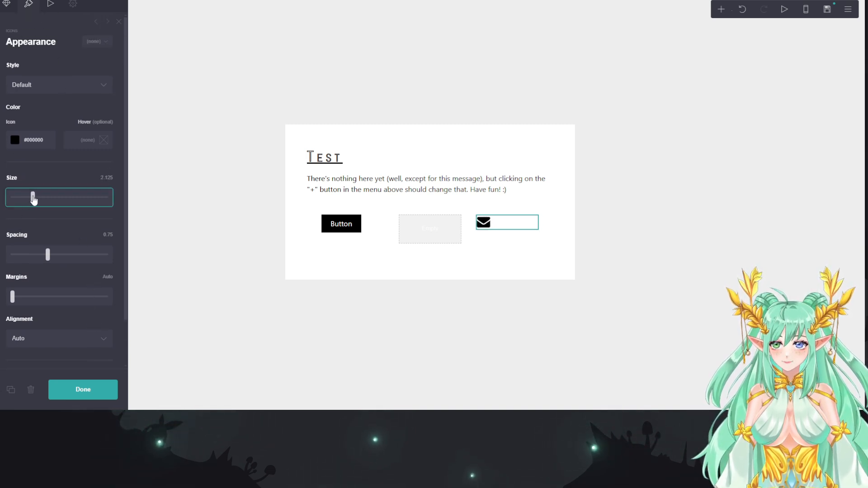
scroll(74, 224, down, 2)
scroll(58, 278, up, 2)
scroll(58, 277, down, 2)
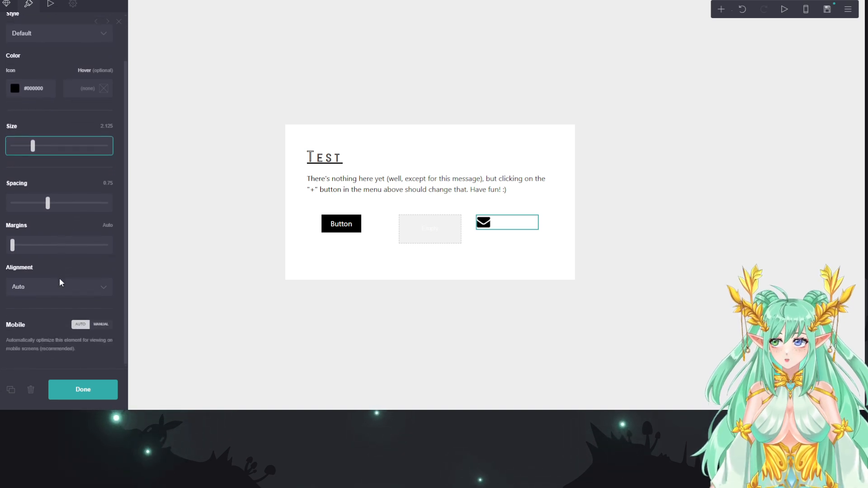
scroll(58, 276, up, 2)
scroll(56, 278, down, 2)
click(49, 290)
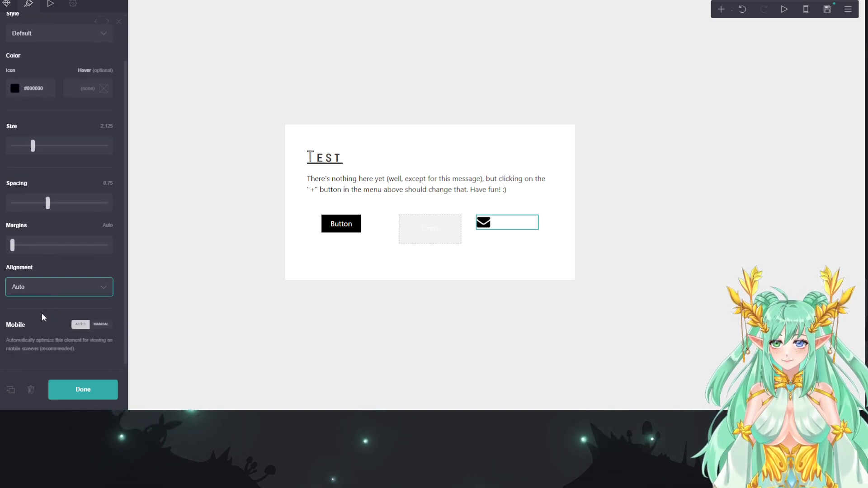
click(42, 318)
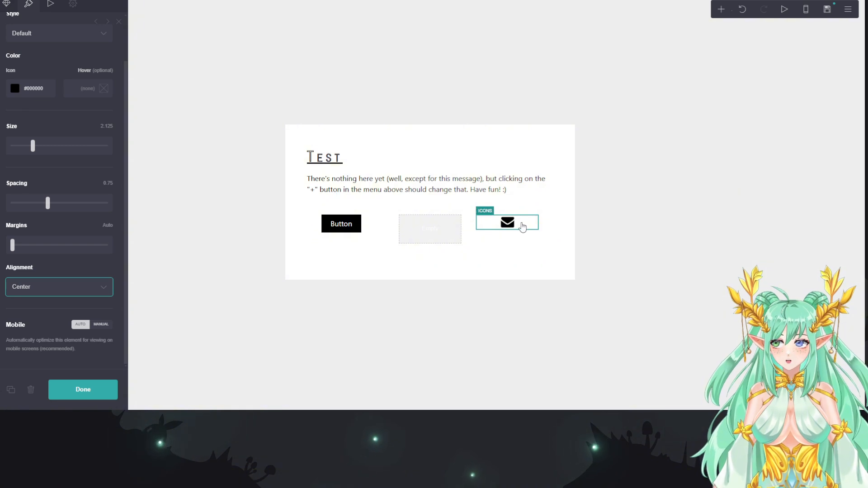
drag(36, 152, 52, 148)
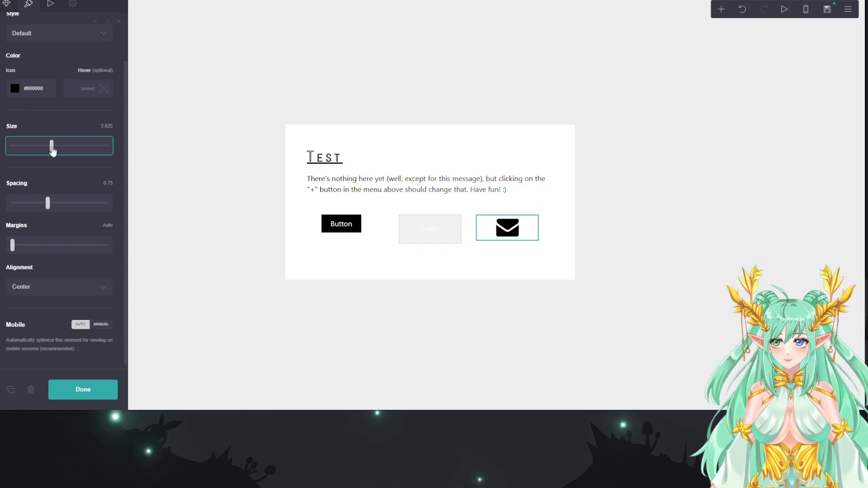
- Add a Text element and move it into the container's empty middle column
click(428, 231)
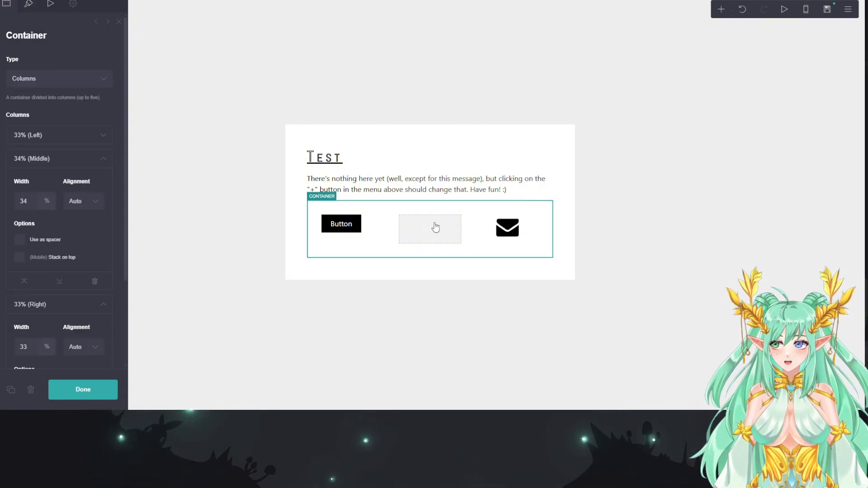
click(723, 10)
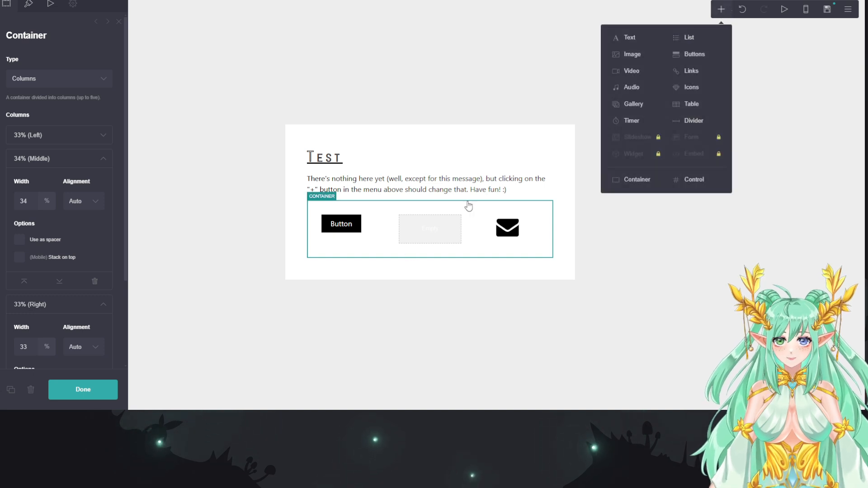
click(628, 38)
drag(487, 252, 506, 240)
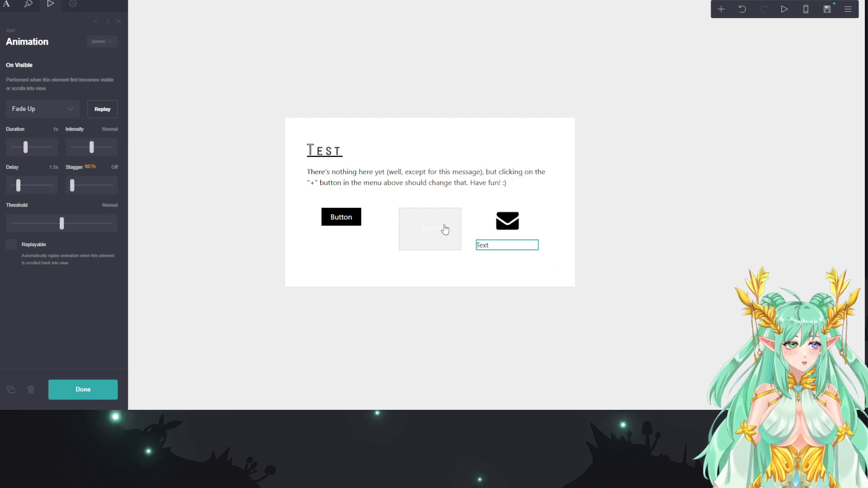
drag(511, 250, 436, 226)
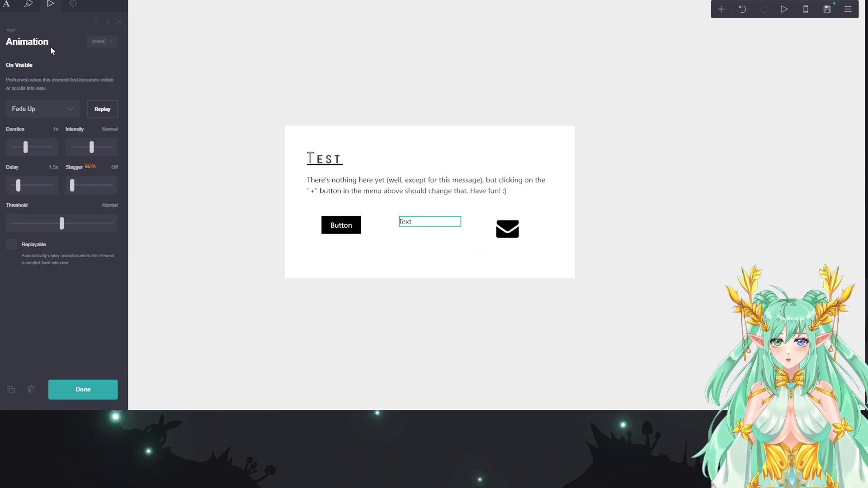
- Enlarge the text in the container's middle column and replay its Fade Up animation
click(28, 5)
mouse_move(21, 175)
mouse_down()
mouse_move(44, 176)
mouse_move(32, 176)
mouse_up()
scroll(107, 233, down, 6)
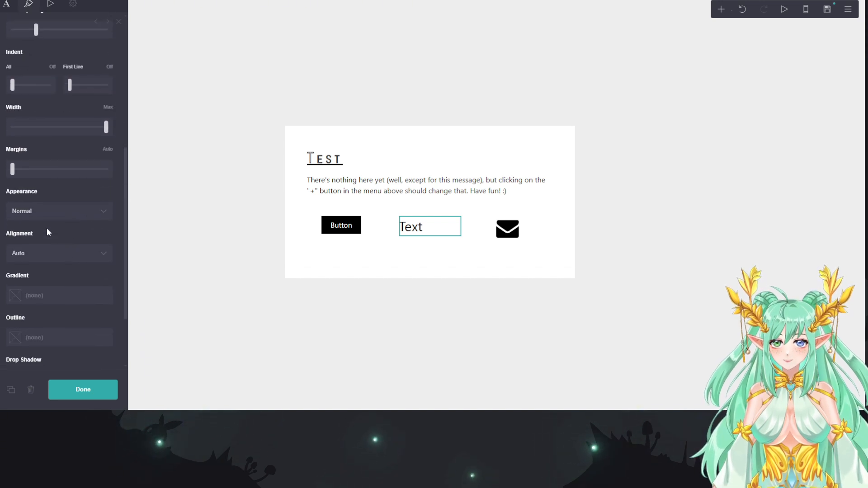
scroll(76, 214, up, 4)
click(52, 6)
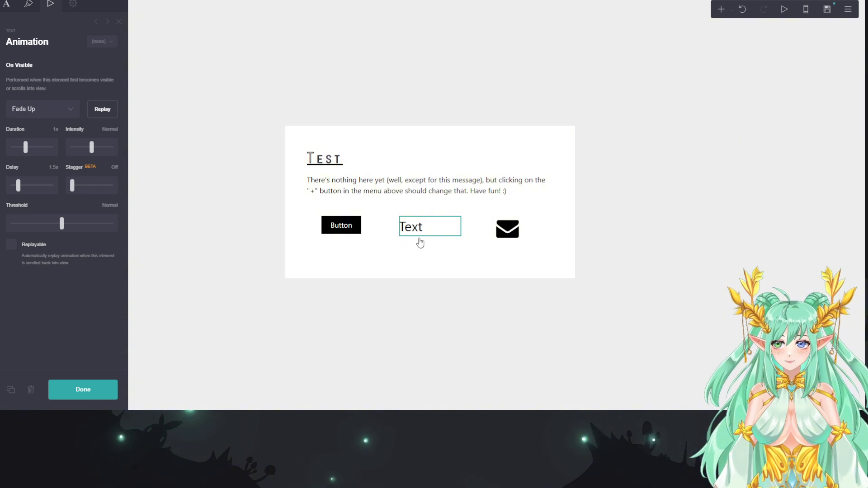
click(101, 109)
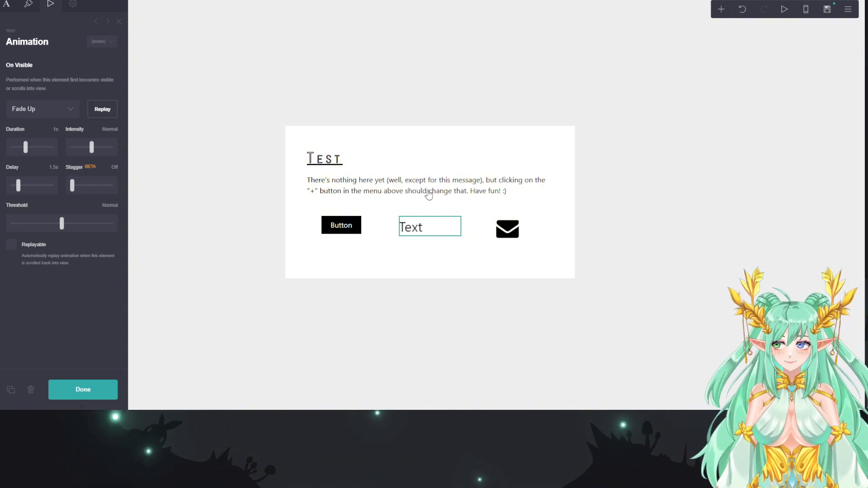
- Add a second button to the Buttons element in the container's first column
click(346, 226)
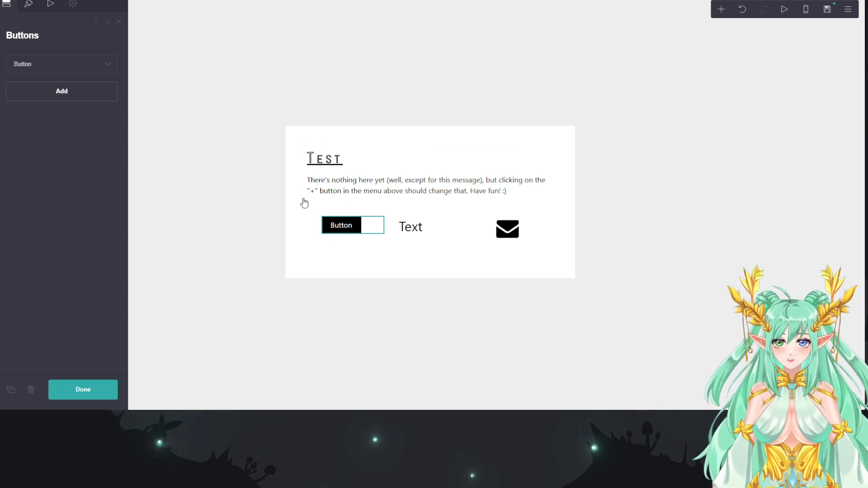
click(67, 96)
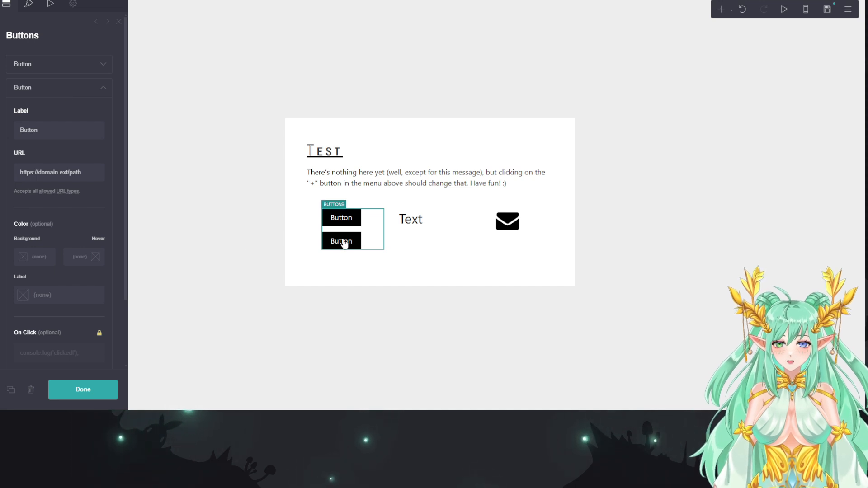
mouse_move(331, 244)
mouse_down()
mouse_move(403, 243)
mouse_move(334, 242)
mouse_up()
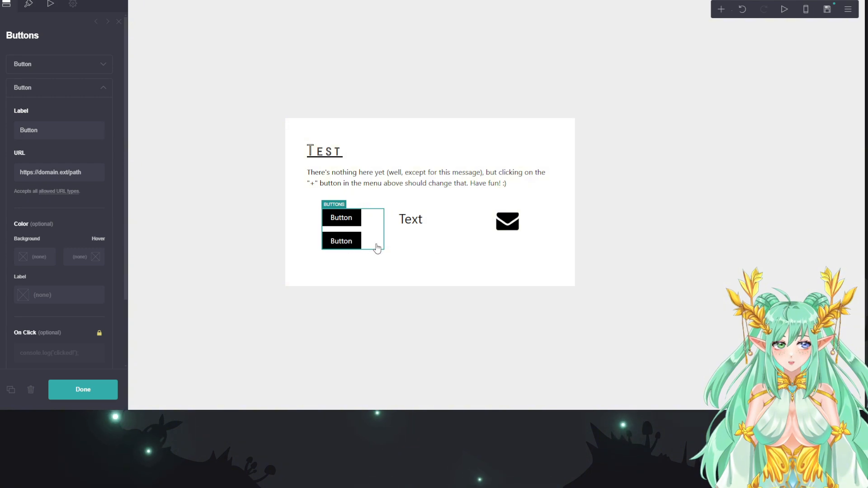
click(435, 229)
click(338, 248)
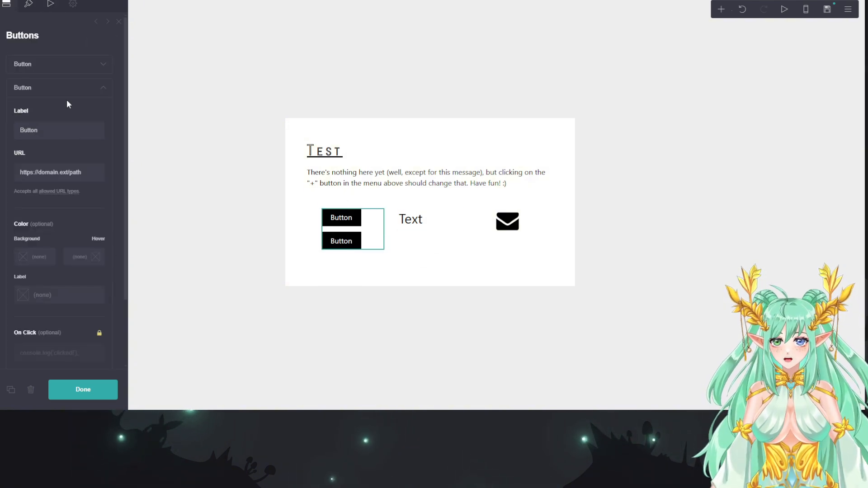
- Delete the second button from the Buttons element in the container's first column
click(101, 89)
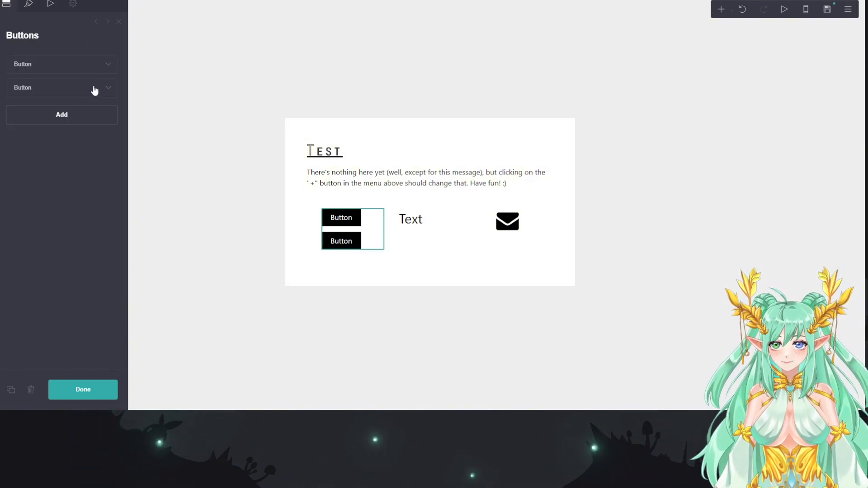
click(100, 88)
scroll(84, 271, down, 3)
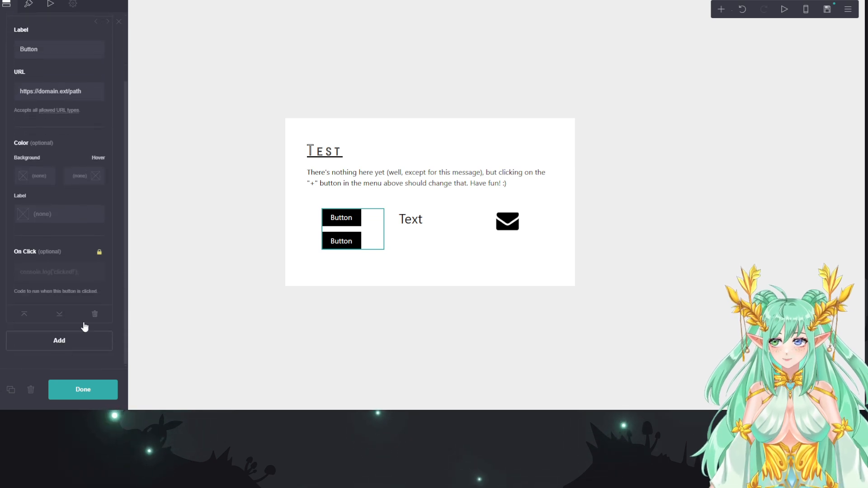
click(97, 315)
- Change the remaining button's label to "Socials" and select its URL for editing
click(76, 64)
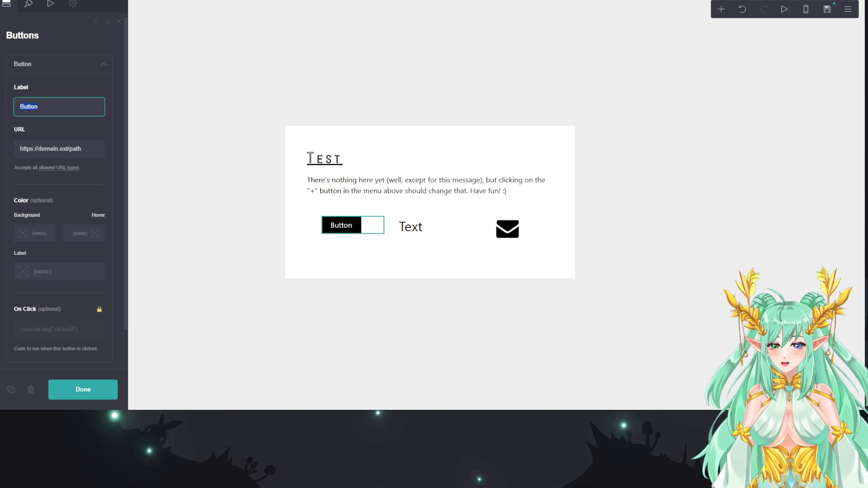
text(Socials)
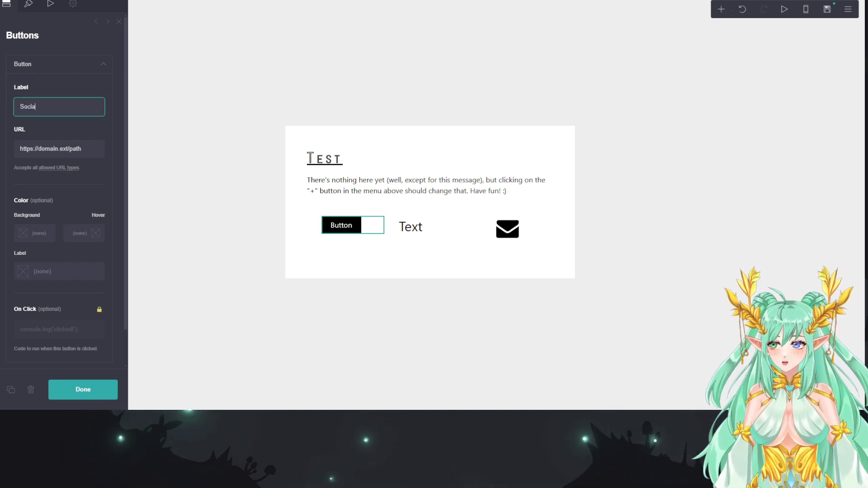
key(Return)
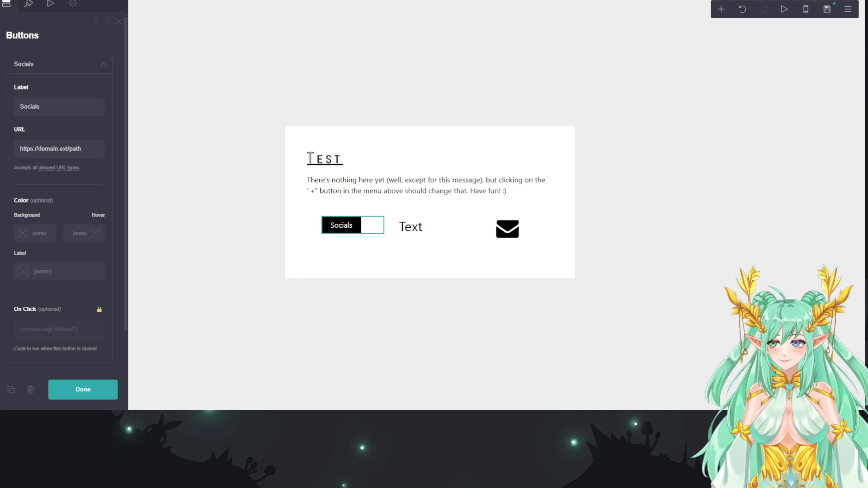
click(85, 149)
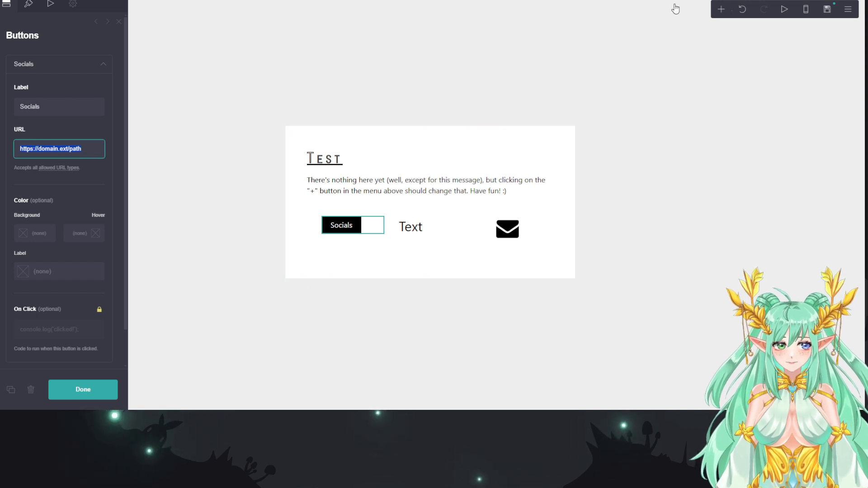
- Add a Control element of type Section Break below the container
click(722, 10)
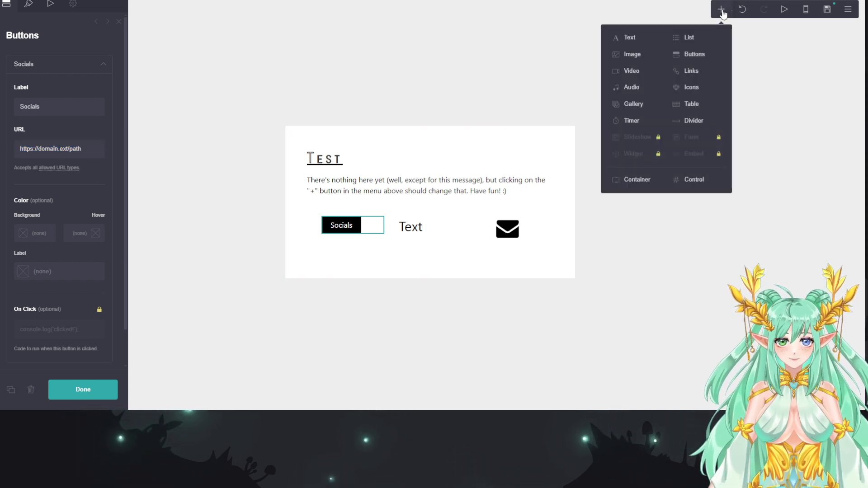
click(705, 181)
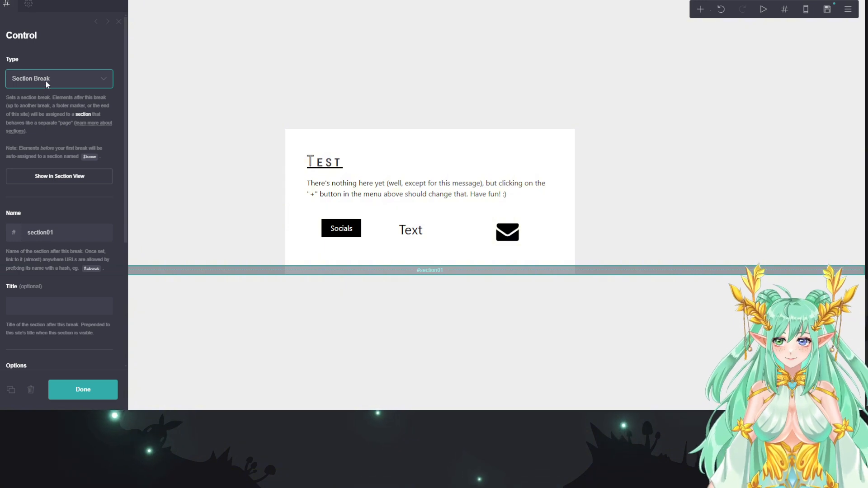
- Name the section break "socials" and set the Socials button's URL to "#socials"
double_click(71, 239)
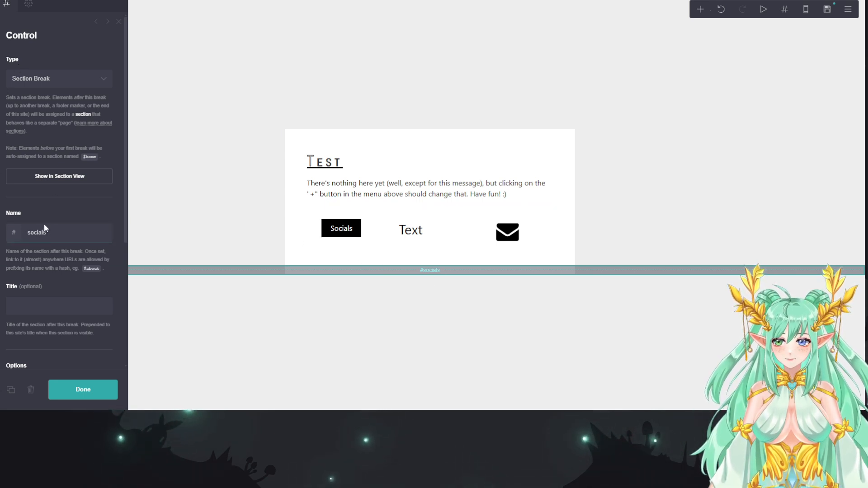
click(346, 232)
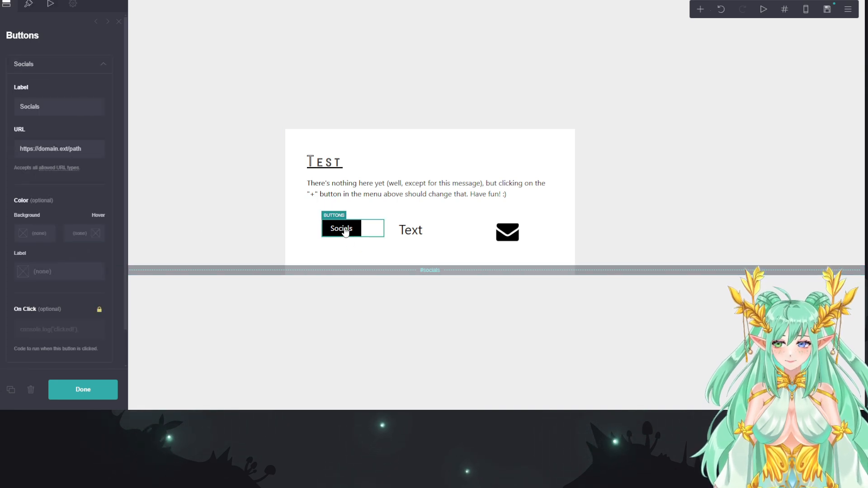
triple_click(91, 149)
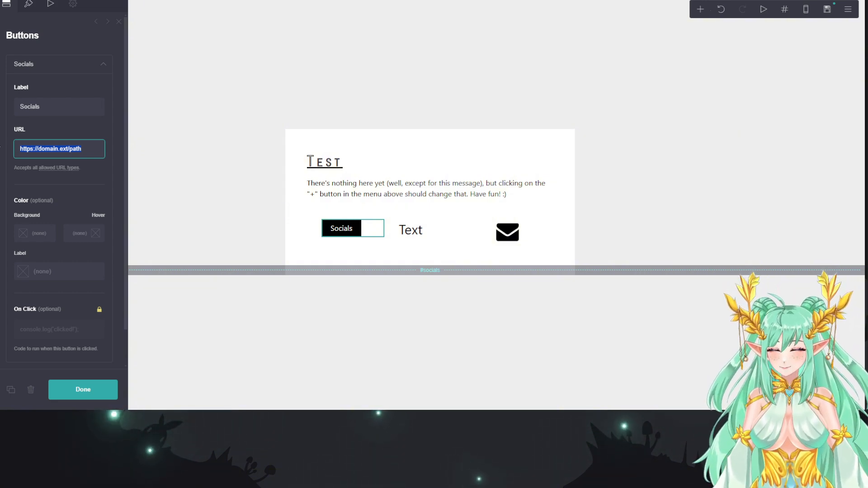
text(#socials)
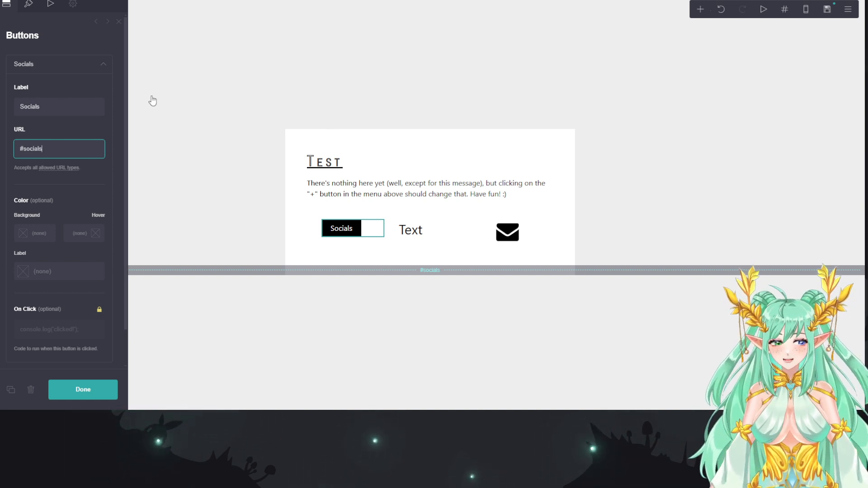
- Add a Container element of the Default type below the #socials section break
click(203, 79)
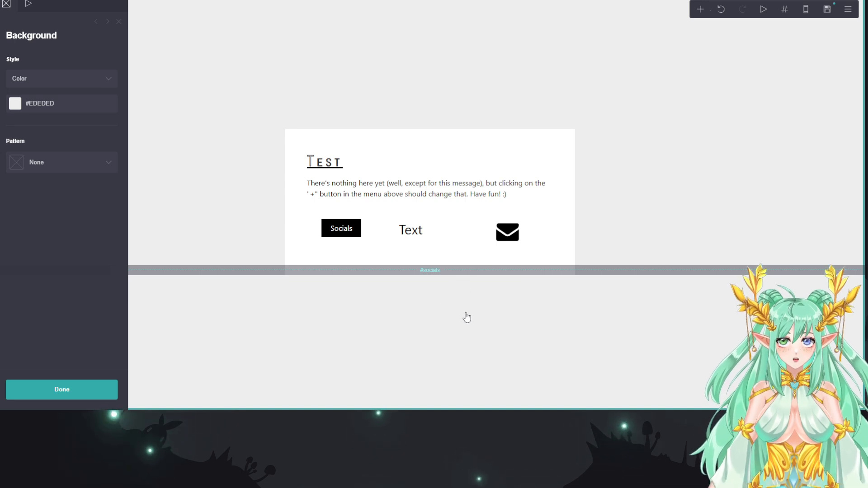
click(486, 320)
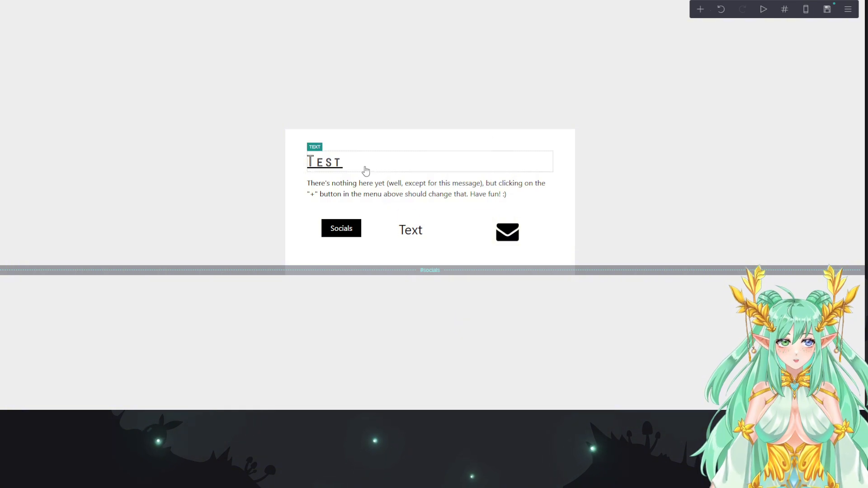
click(452, 317)
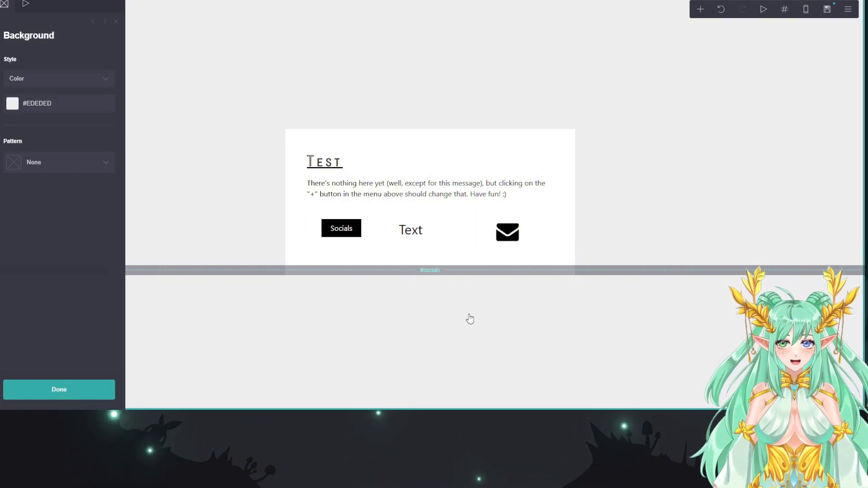
click(464, 307)
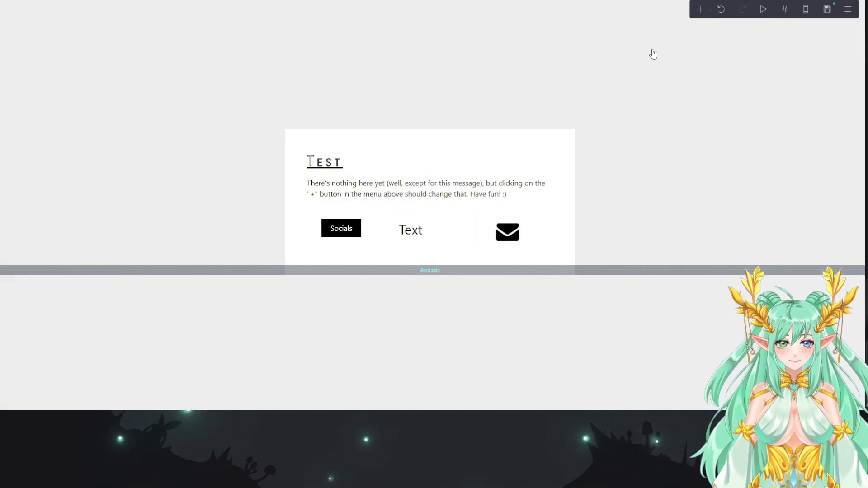
click(700, 9)
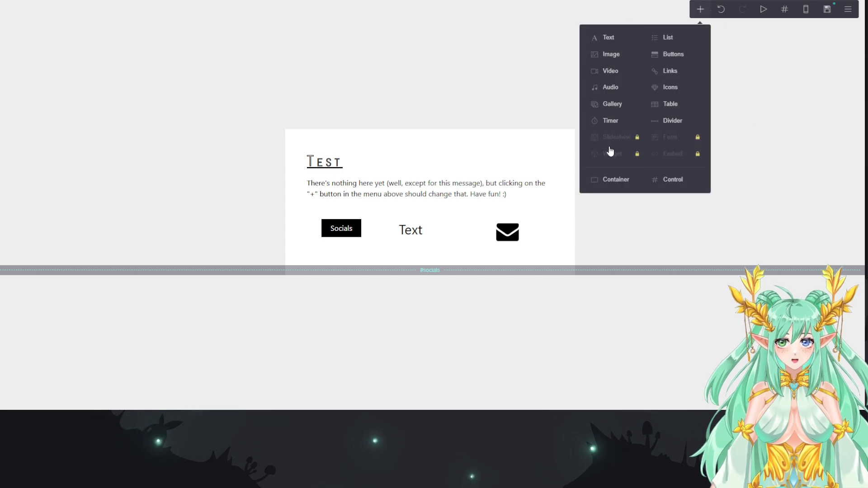
click(616, 180)
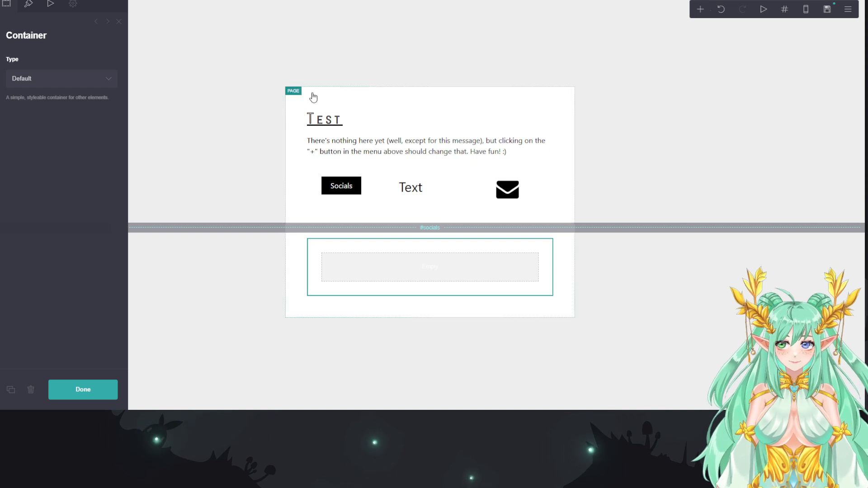
- Check the Socials button, open the Socials section on the finished example site and look through its icons and video
click(346, 195)
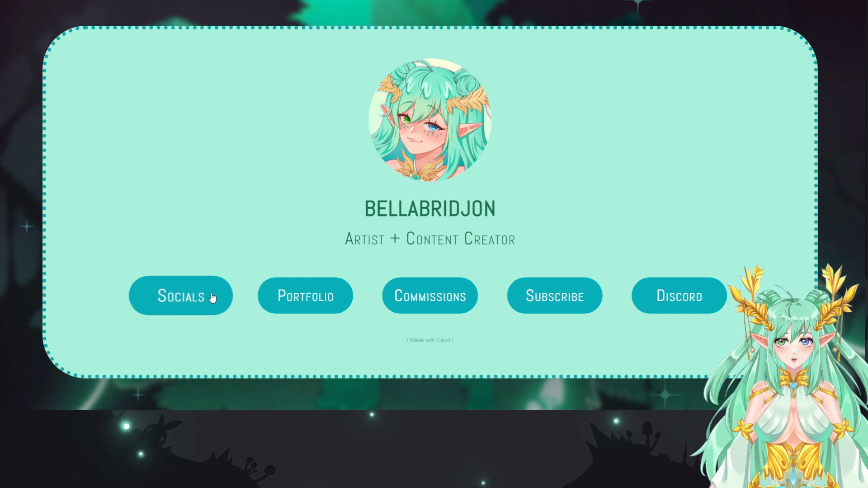
click(185, 299)
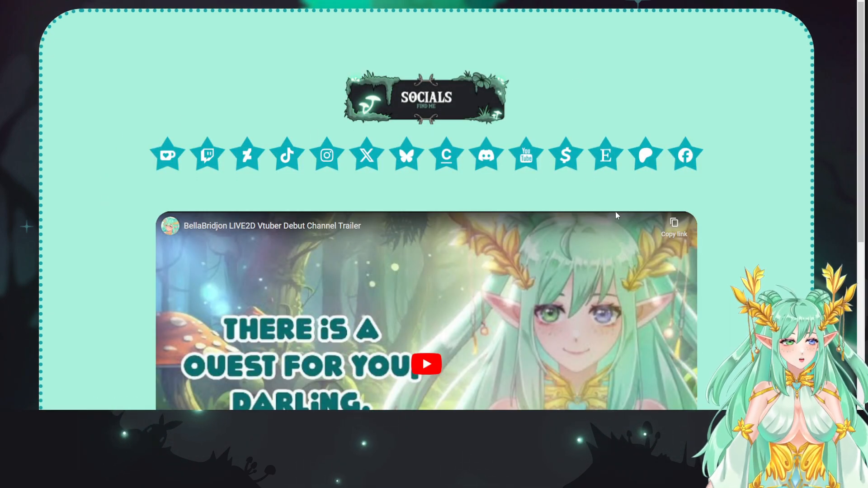
scroll(519, 226, down, 6)
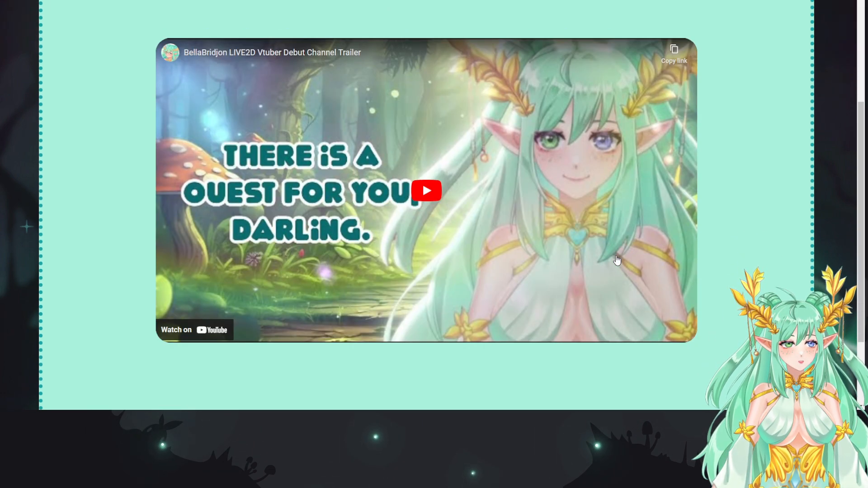
scroll(618, 261, up, 6)
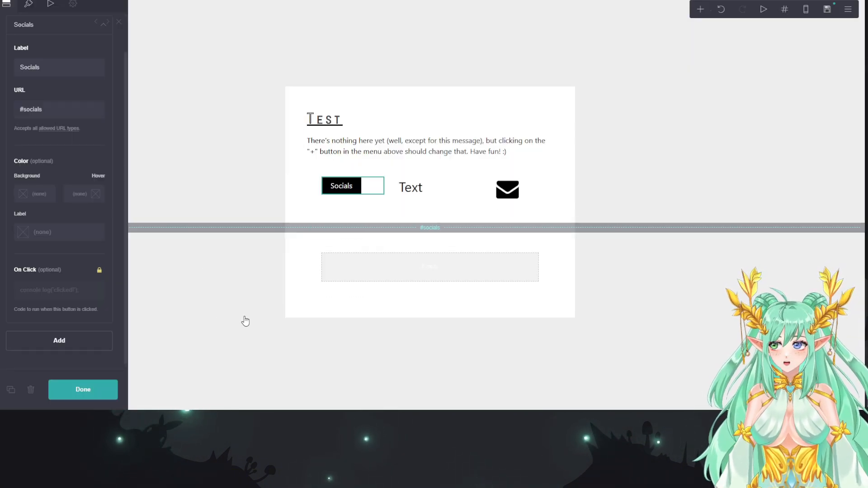
- Add a Video element and move it into the empty container below the #socials section break
click(700, 7)
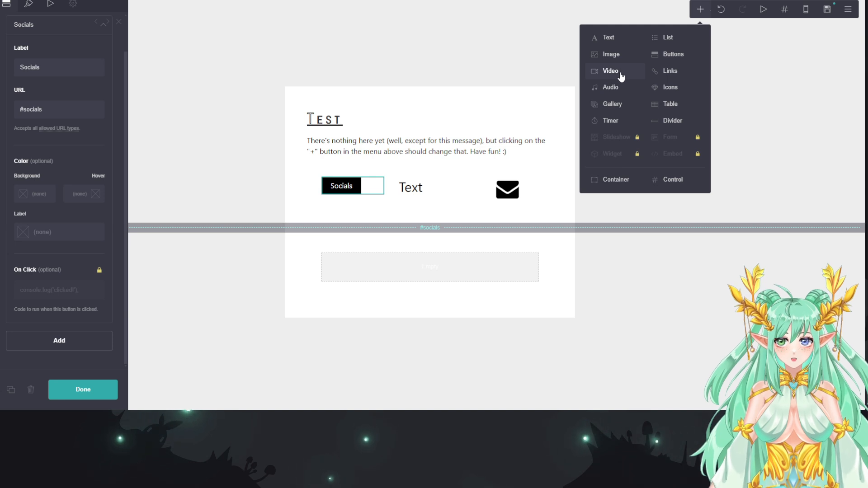
click(621, 74)
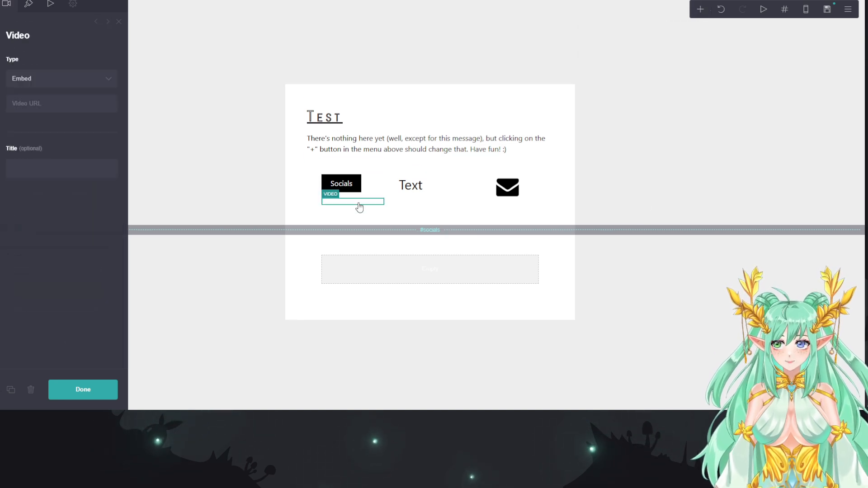
drag(360, 207, 434, 270)
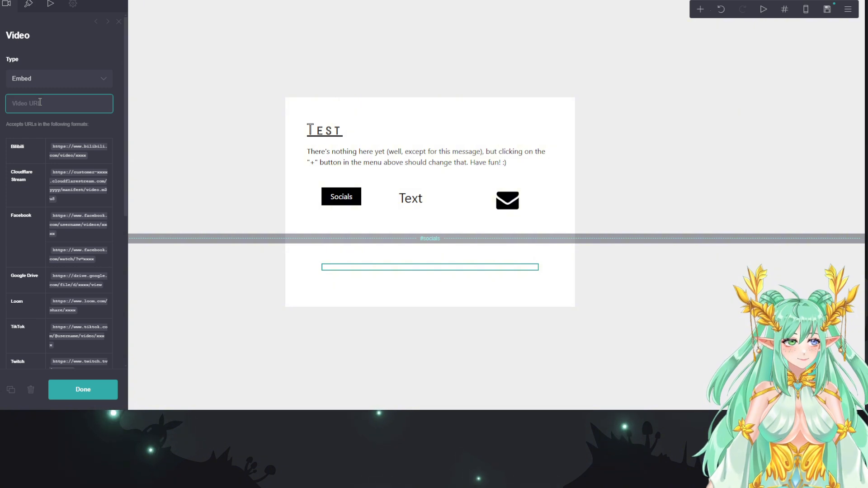
- Examine the URL formats accepted for embedded videos and compare with the embedded video on the example site
scroll(19, 40, down, 2)
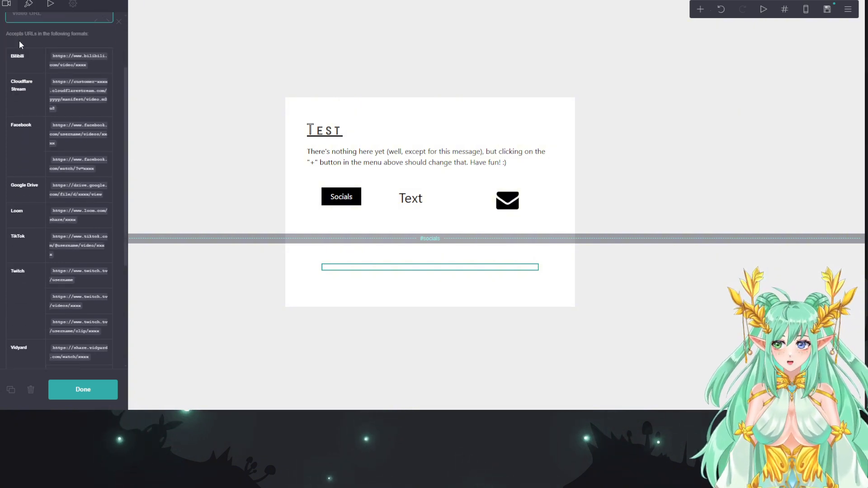
scroll(56, 154, down, 3)
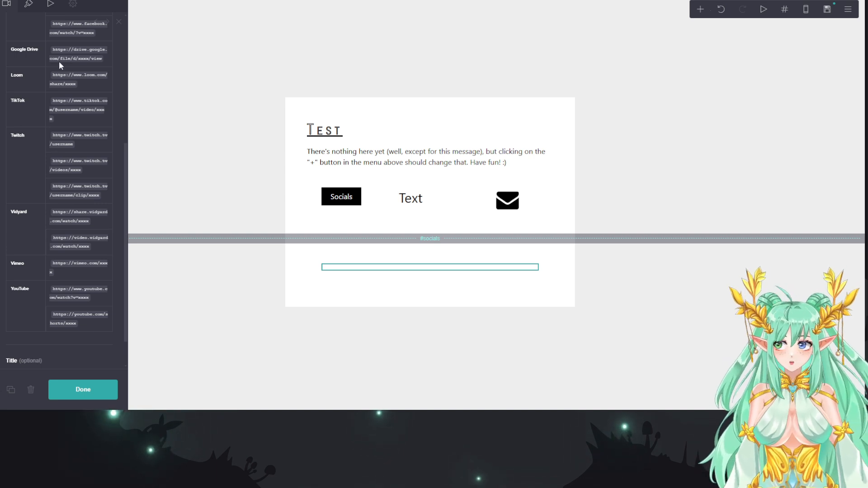
scroll(59, 64, down, 1)
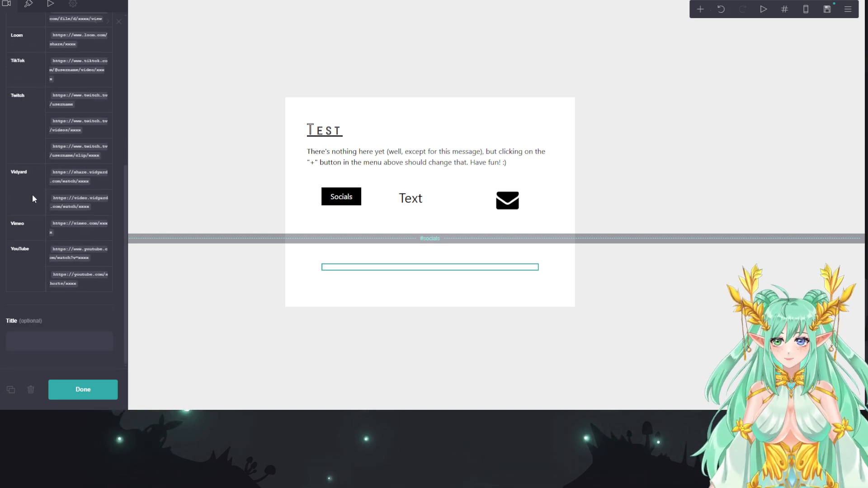
scroll(29, 216, up, 4)
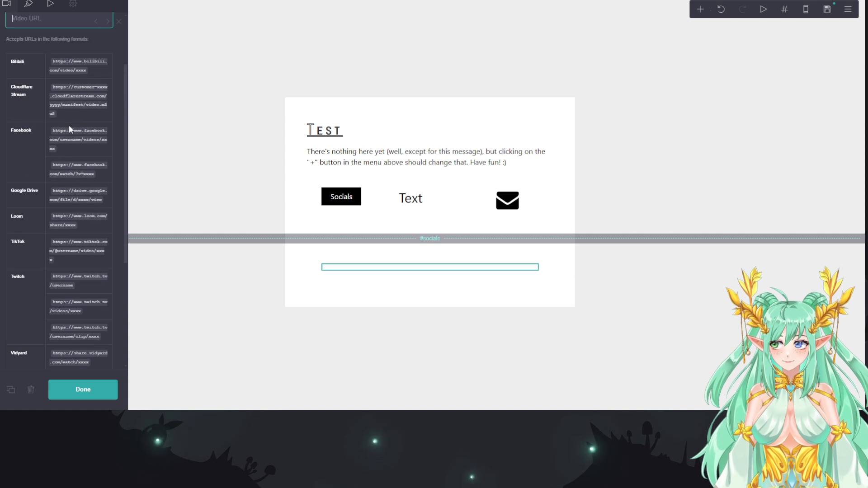
scroll(50, 243, down, 2)
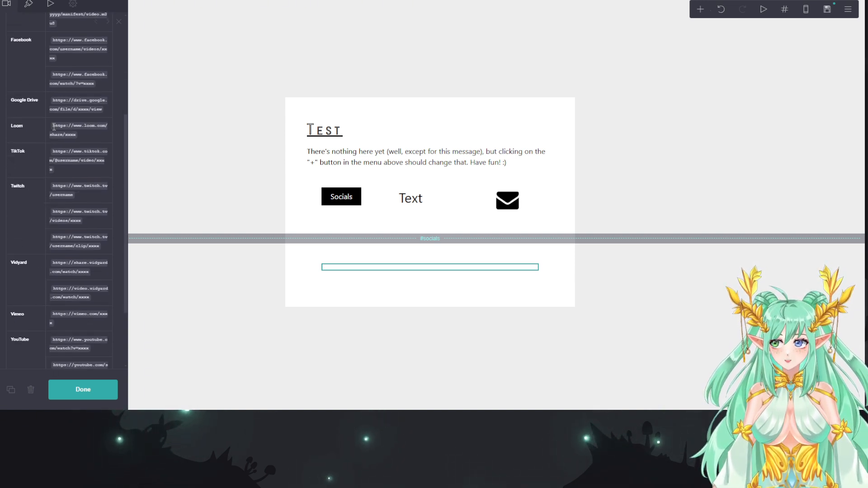
scroll(95, 214, up, 3)
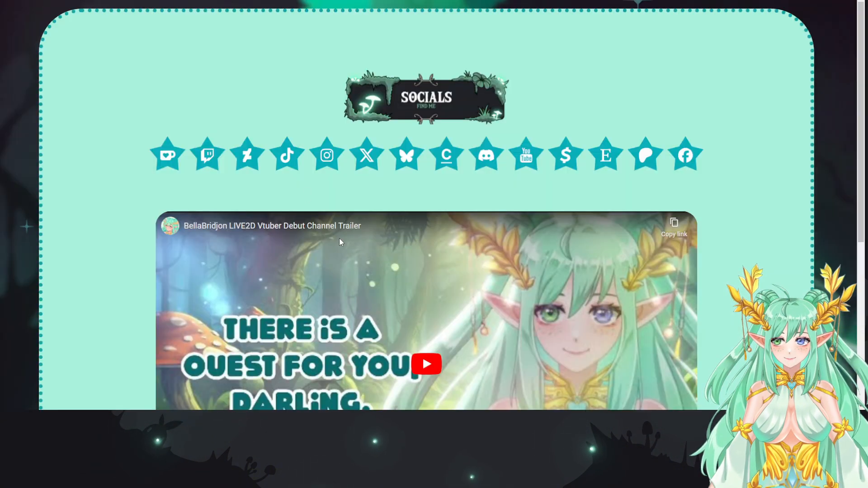
scroll(491, 297, down, 4)
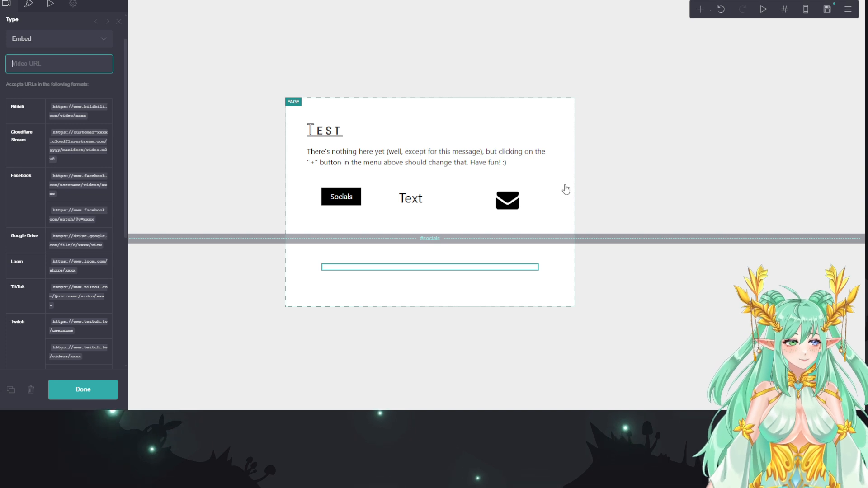
- Open the publishing settings briefly and add an empty Image element below the video container in the #socials section
click(832, 11)
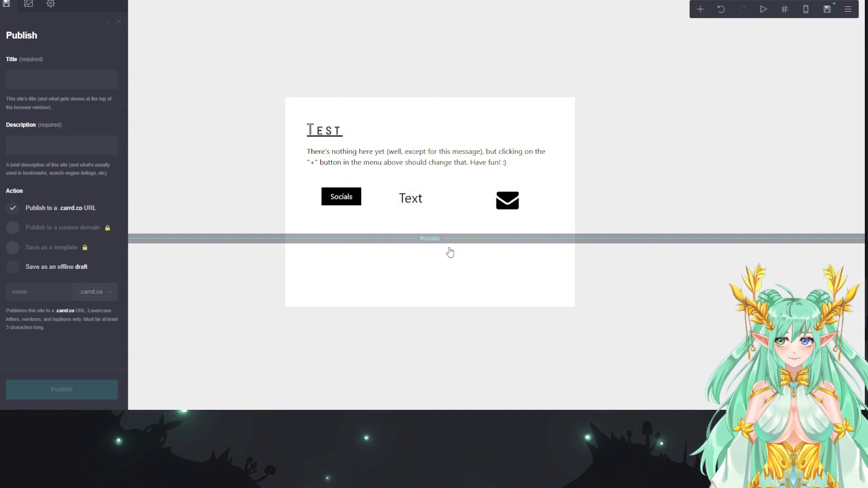
click(702, 10)
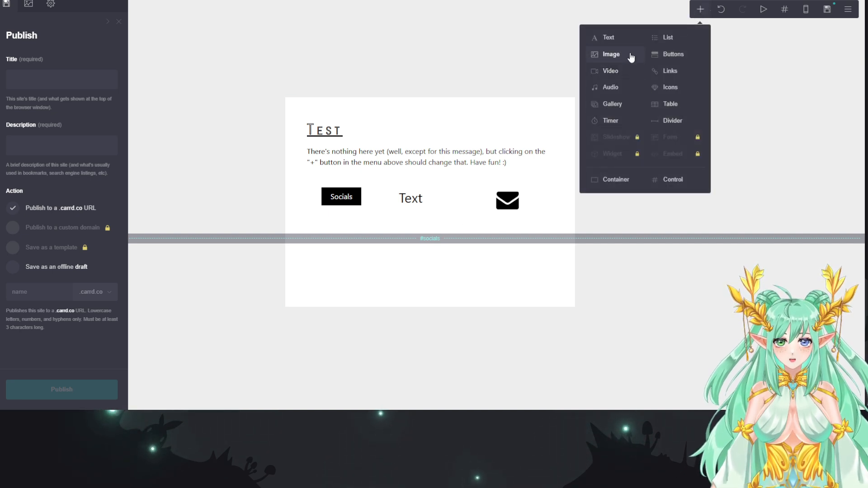
click(611, 54)
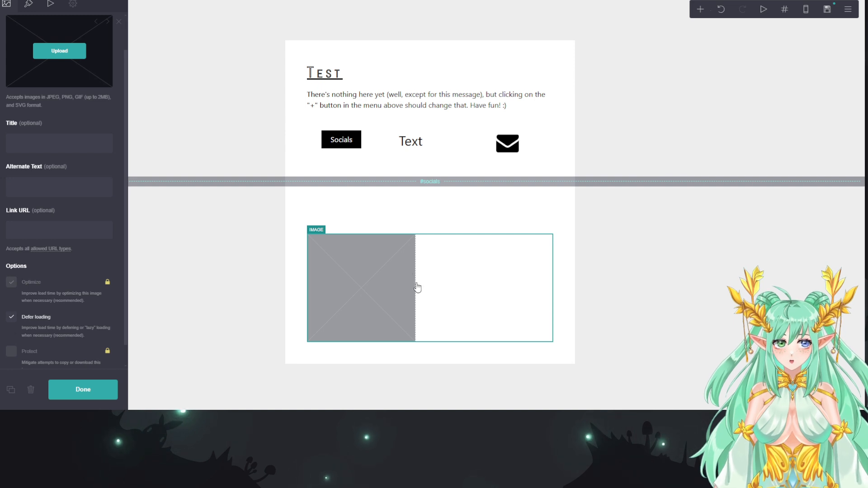
click(379, 270)
click(410, 276)
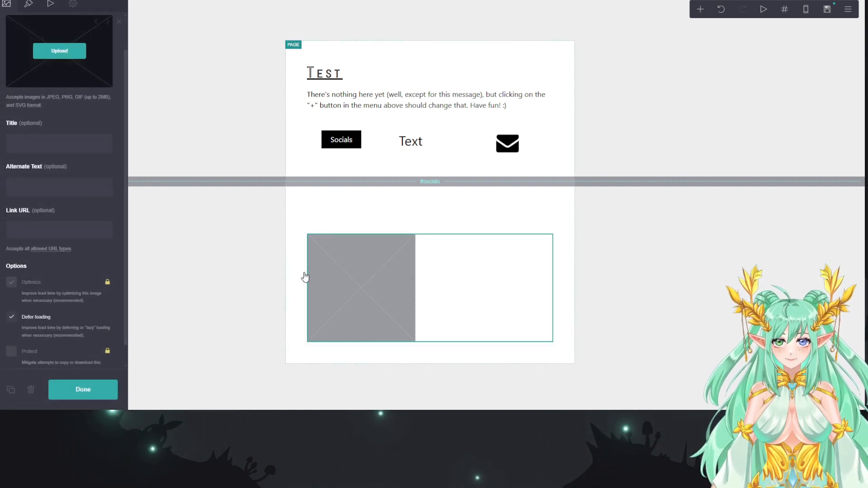
- Set the image's corner rounding to 2.25 and its height to 7.375, and widen it slightly
click(28, 4)
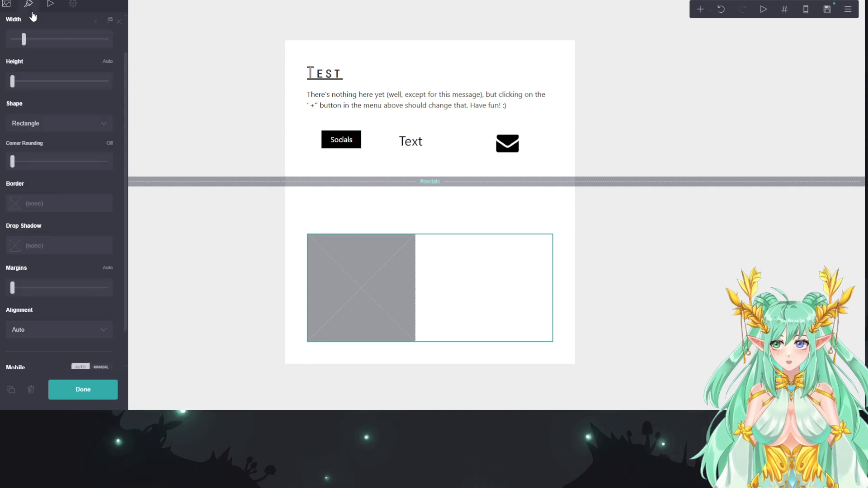
scroll(89, 179, down, 1)
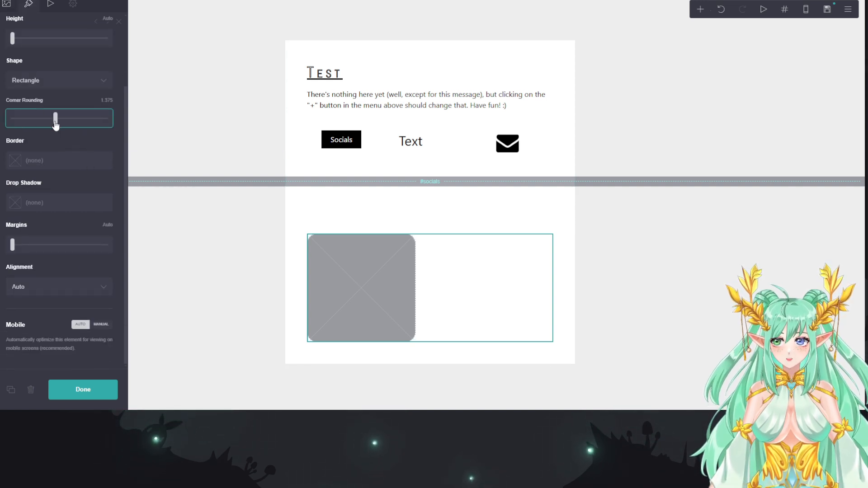
drag(13, 119, 85, 129)
scroll(74, 127, up, 2)
mouse_move(12, 127)
mouse_down()
mouse_move(34, 128)
mouse_move(26, 130)
mouse_up()
drag(24, 85, 26, 85)
scroll(43, 195, down, 1)
scroll(43, 197, down, 3)
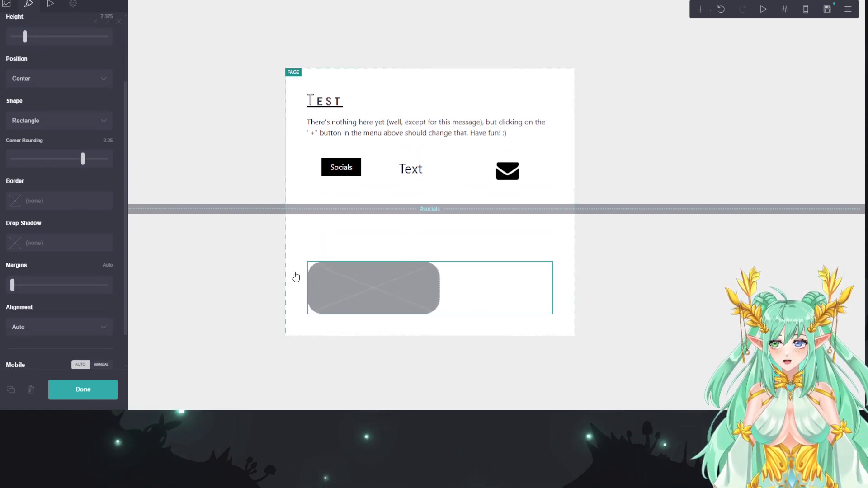
click(8, 4)
scroll(45, 82, up, 3)
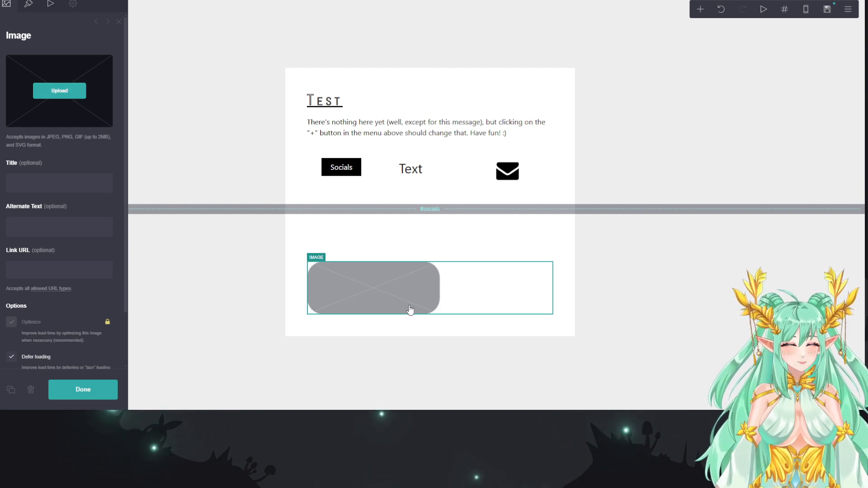
click(501, 300)
click(525, 297)
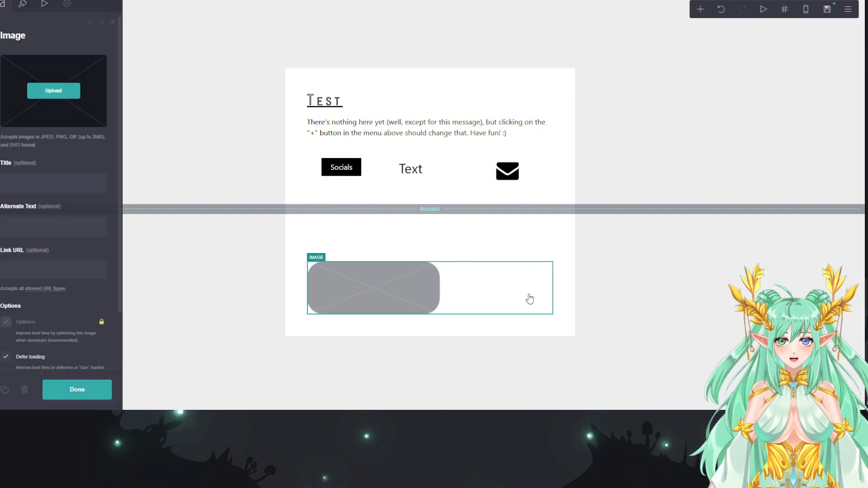
click(554, 325)
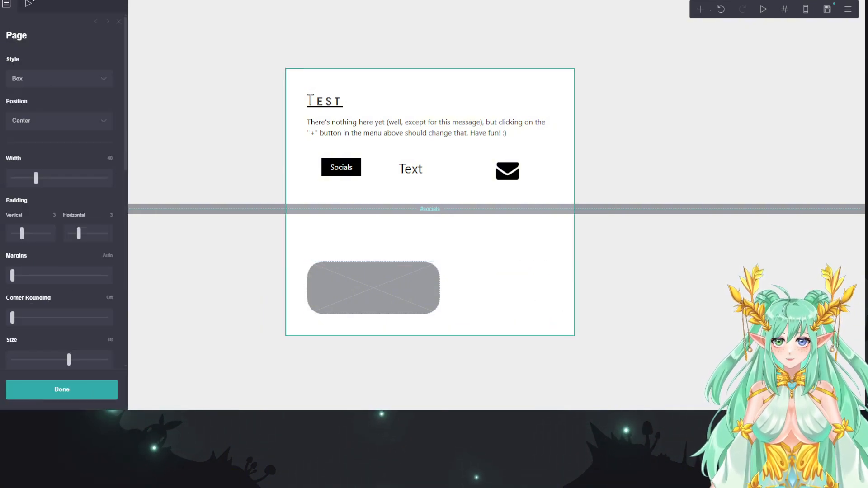
click(547, 292)
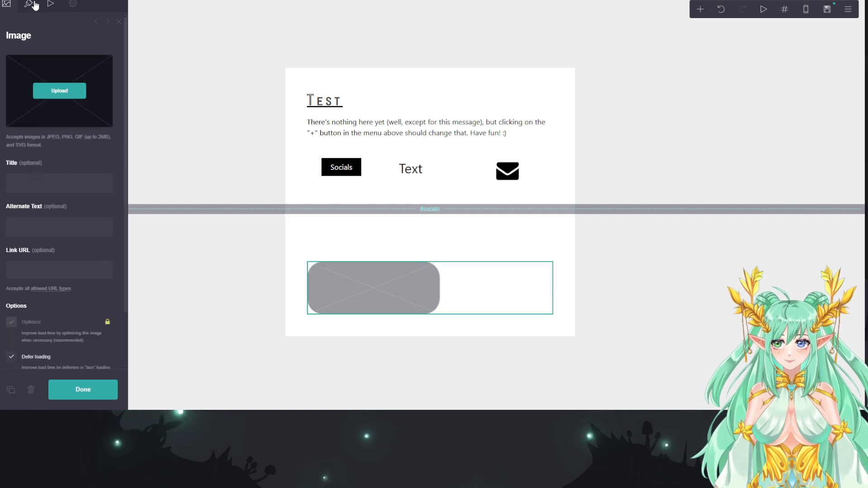
click(400, 263)
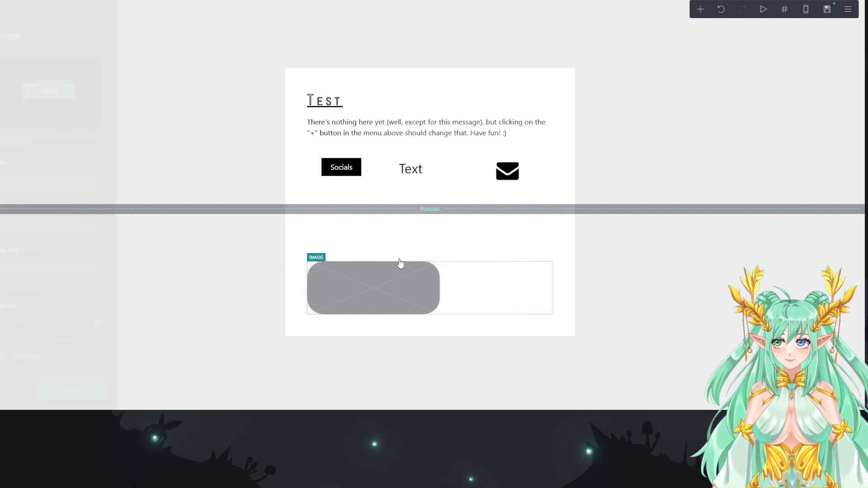
- Change the empty container below the #socials break to the Columns type and move the image into its right column
click(438, 234)
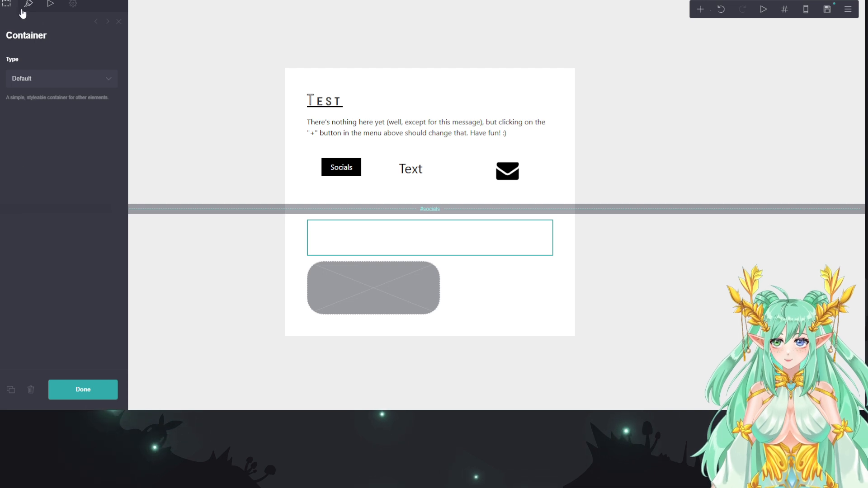
click(75, 78)
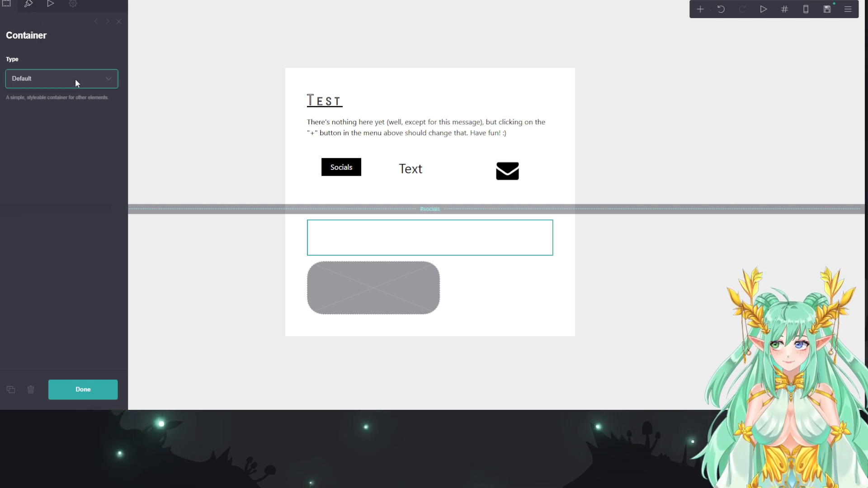
click(35, 103)
drag(386, 305, 474, 253)
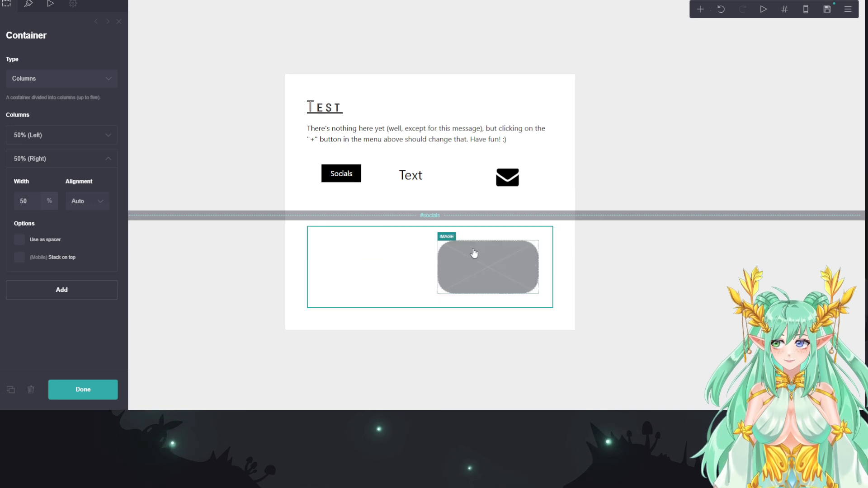
click(369, 259)
click(372, 275)
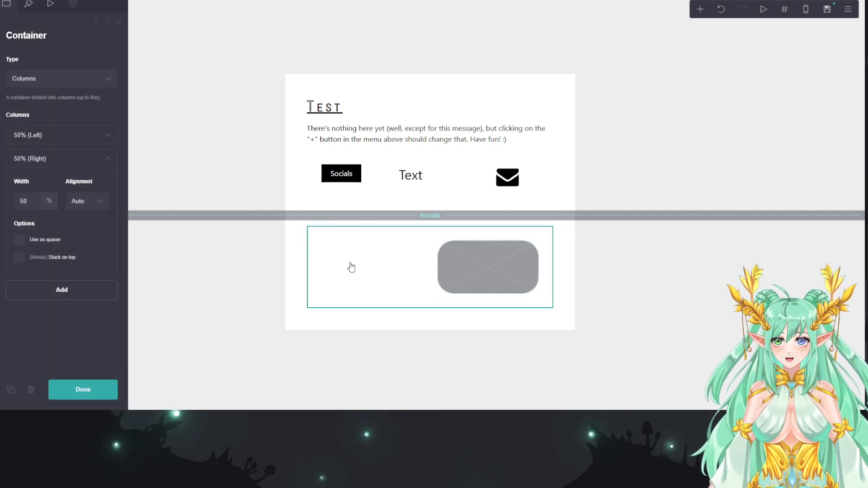
click(97, 134)
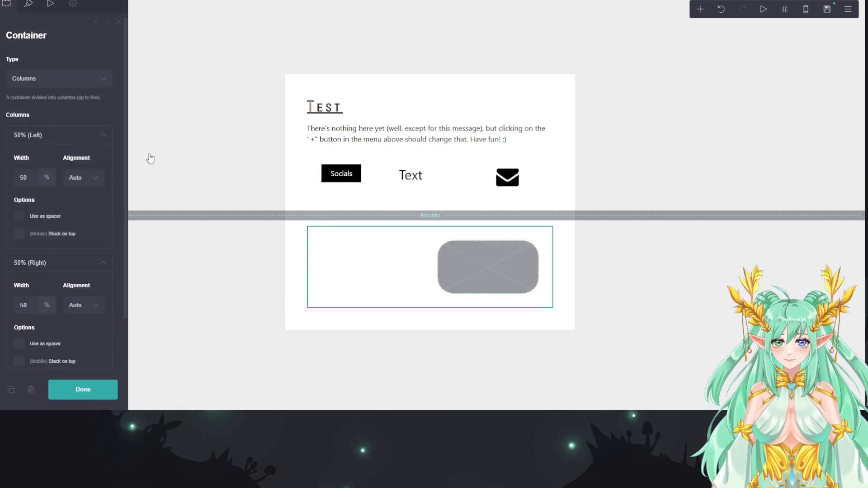
click(358, 266)
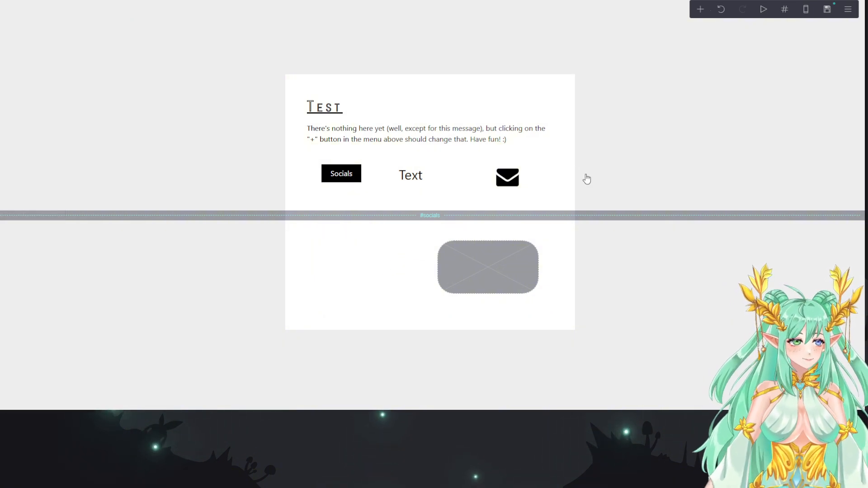
- Set the site background color to the muted red #C27878
click(713, 74)
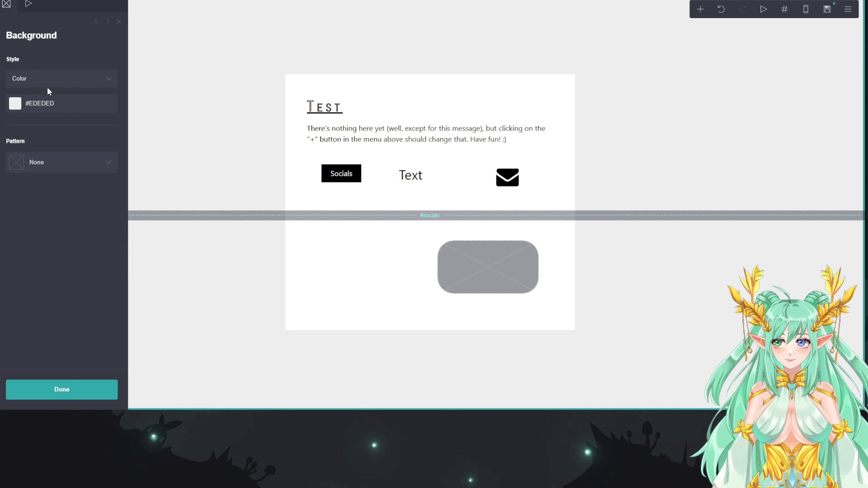
click(22, 103)
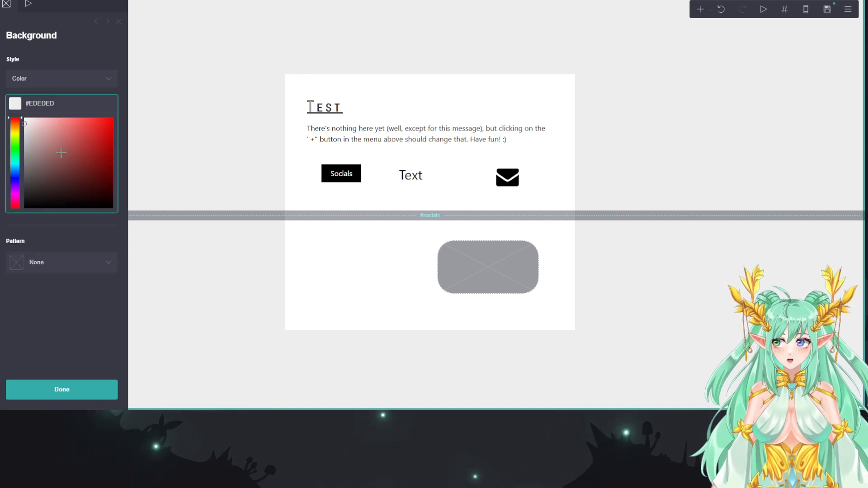
drag(47, 140, 616, 112)
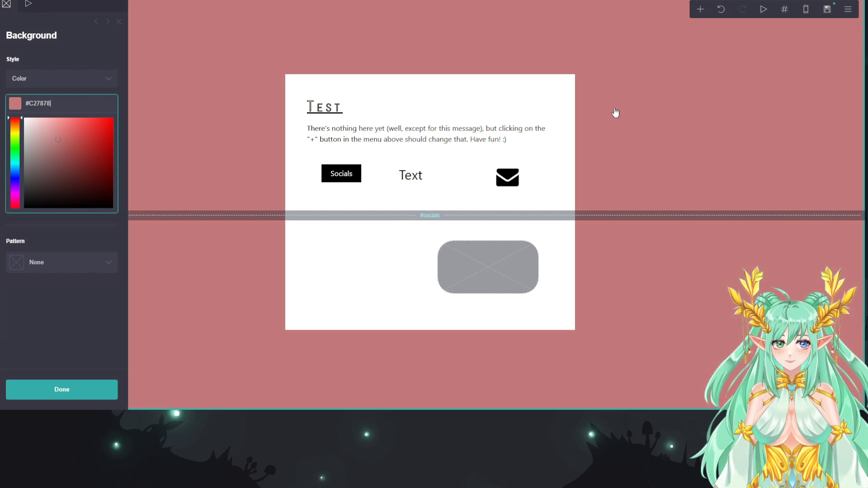
click(617, 113)
click(715, 90)
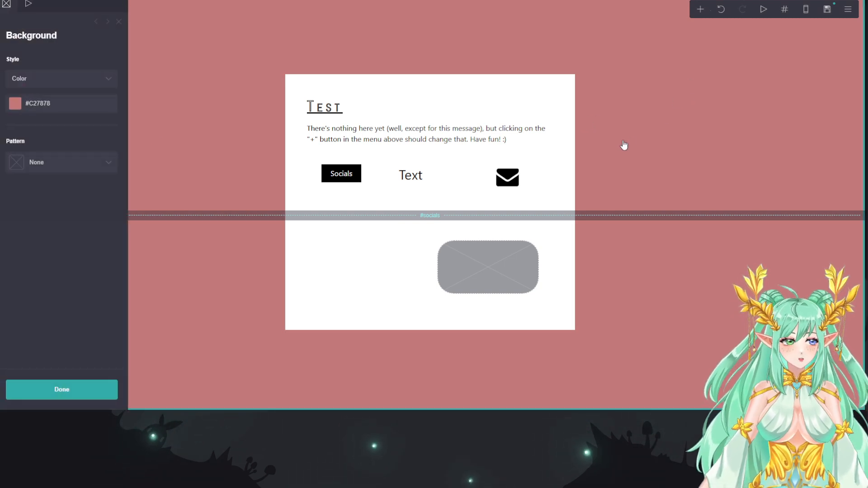
- Browse the background patterns and apply the Angled Dots (Plus Sign) pattern
click(70, 163)
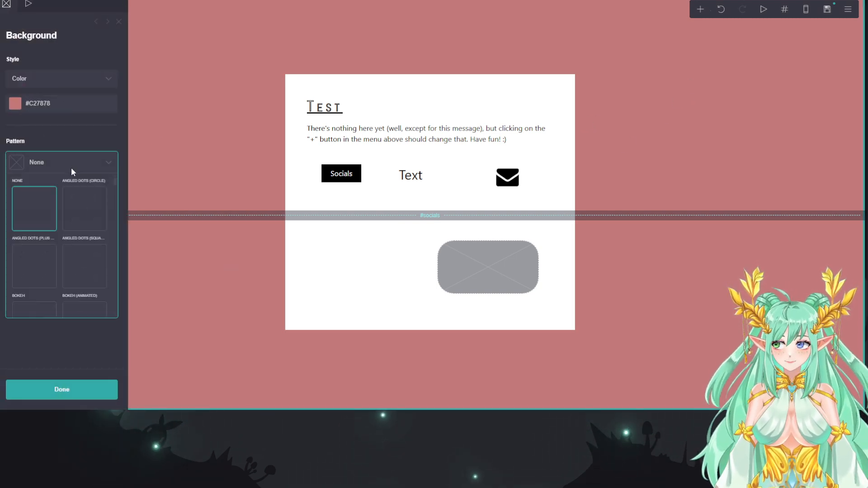
scroll(71, 262, down, 2)
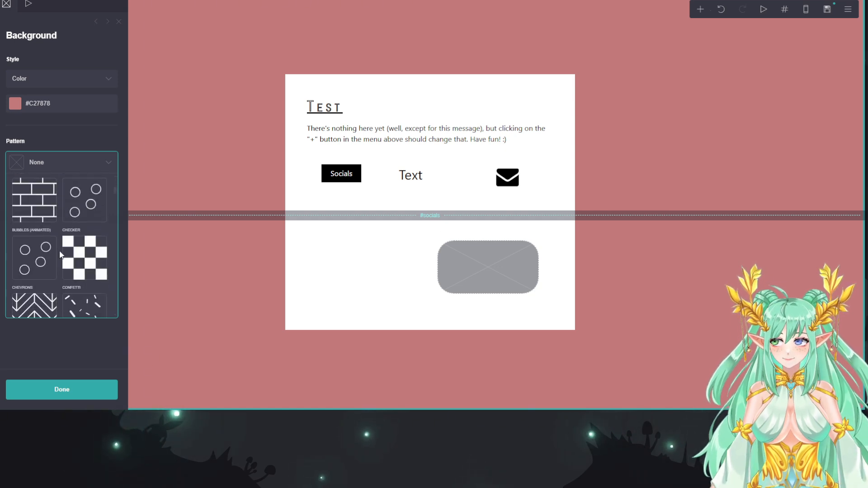
scroll(58, 250, up, 4)
scroll(58, 245, down, 1)
click(25, 191)
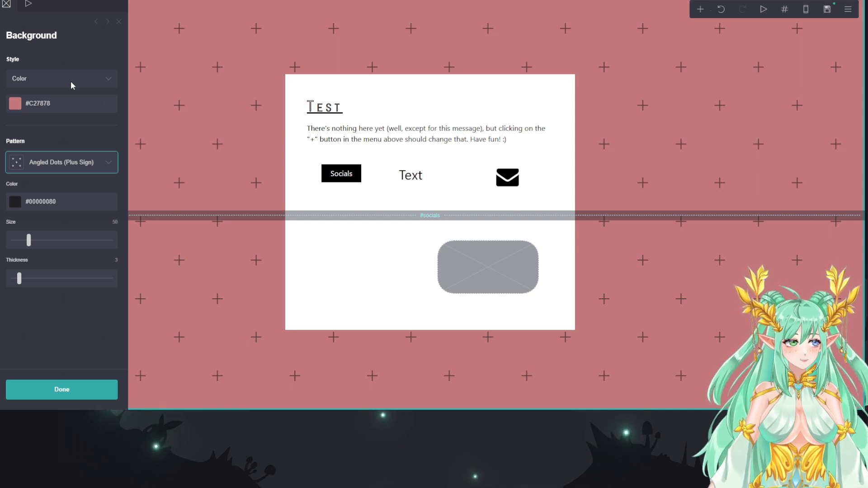
- Check the background style options and compare with the page background on the example site
click(30, 76)
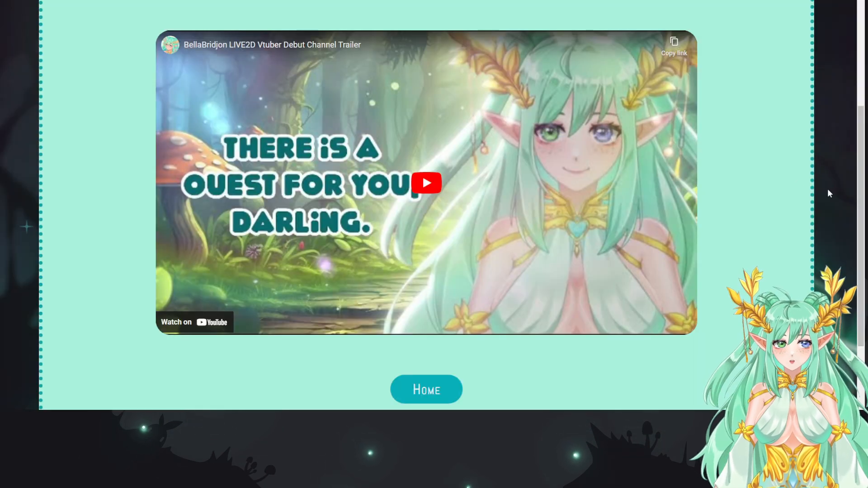
scroll(833, 188, down, 2)
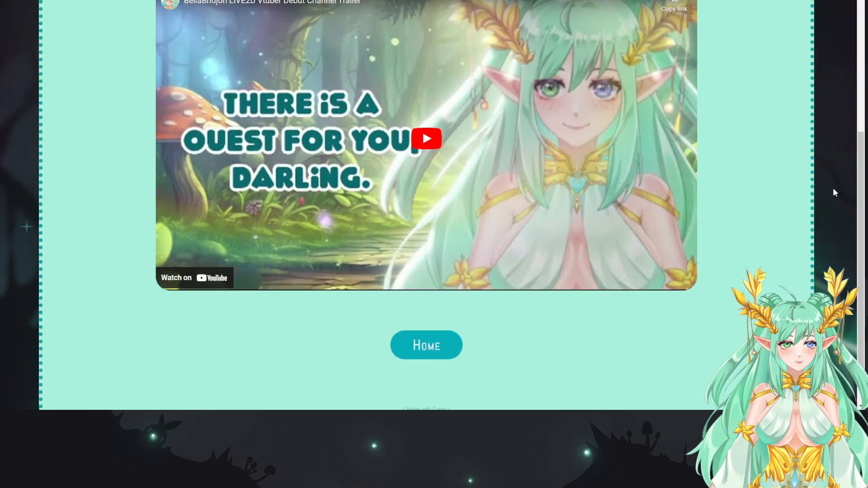
scroll(832, 188, up, 6)
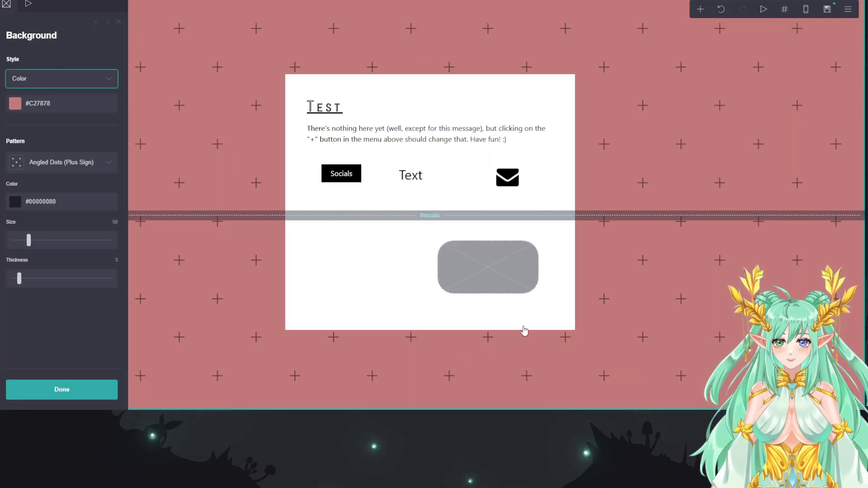
- Add an Icons element below the columns container in the #socials section and open its icon settings
click(701, 10)
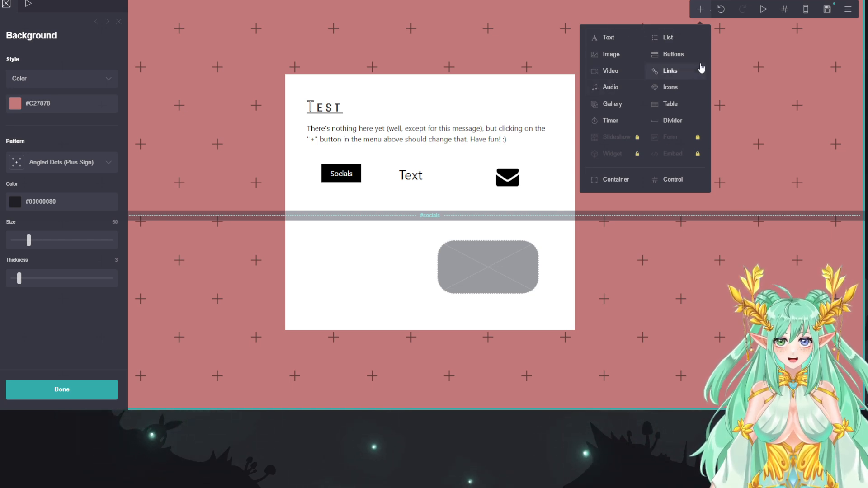
click(687, 87)
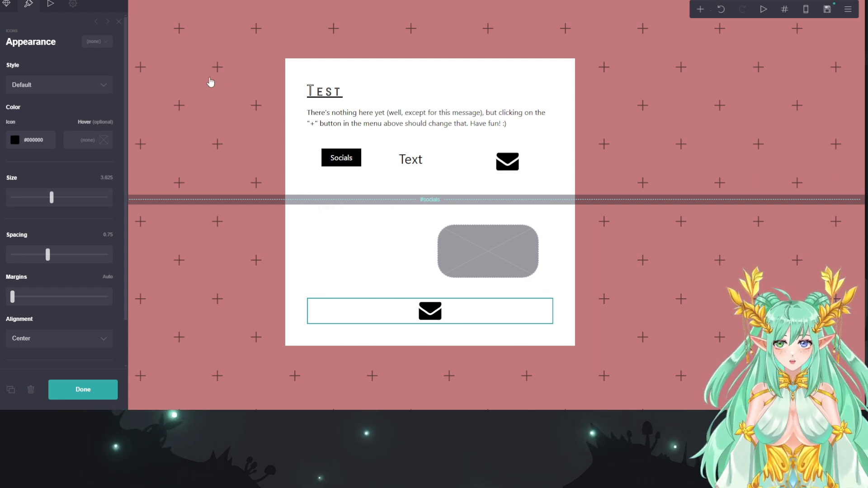
click(431, 316)
click(388, 301)
click(5, 5)
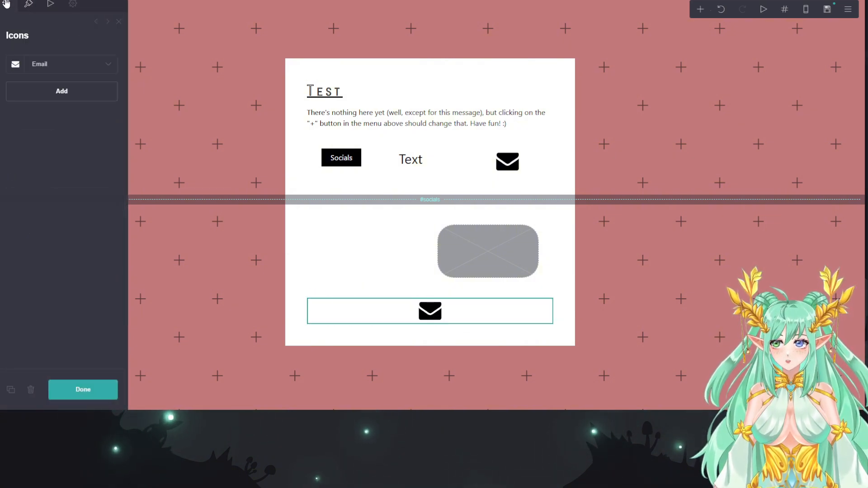
- Try Cloud (alt) as the type of the new icon in the #socials section, and set it to Art
click(107, 67)
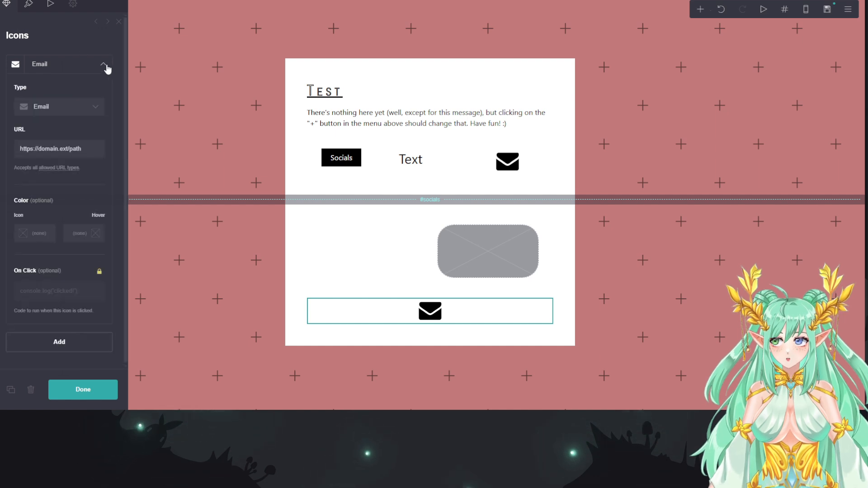
click(97, 110)
click(96, 109)
click(96, 109)
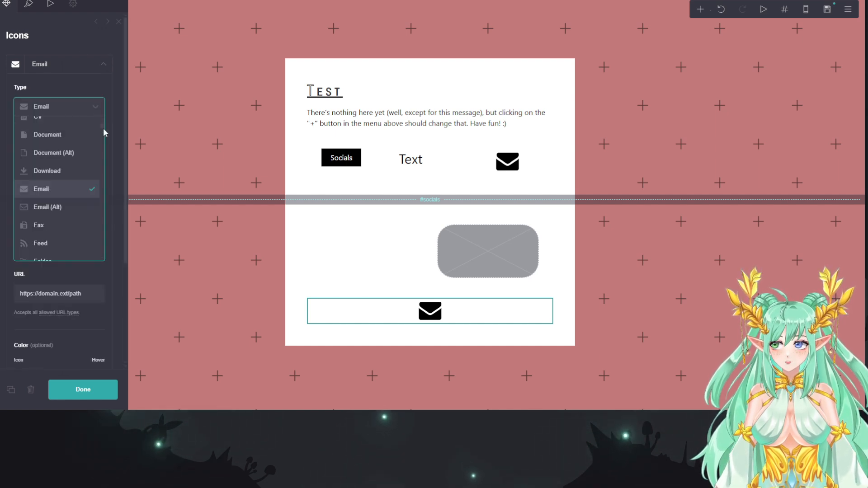
scroll(77, 162, up, 2)
click(77, 160)
click(90, 107)
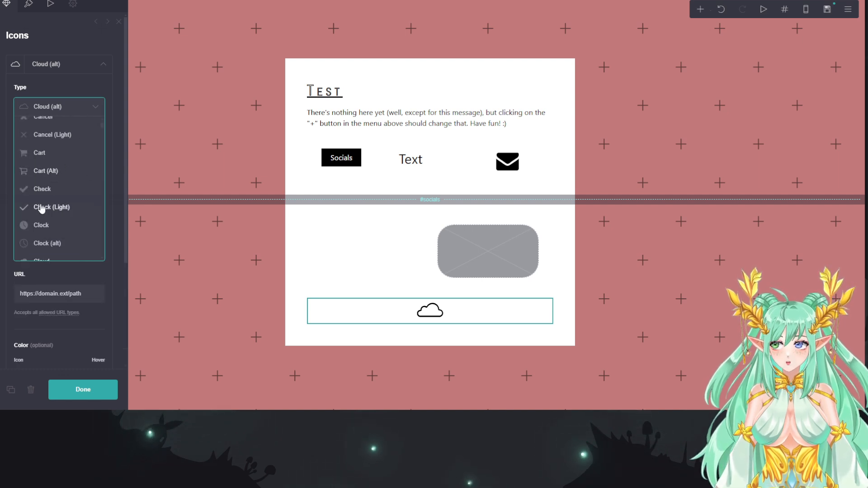
scroll(41, 209, up, 2)
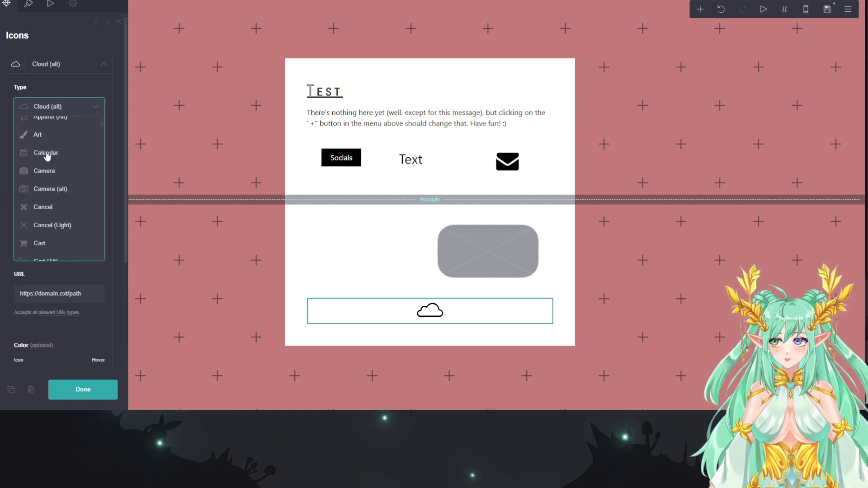
click(32, 136)
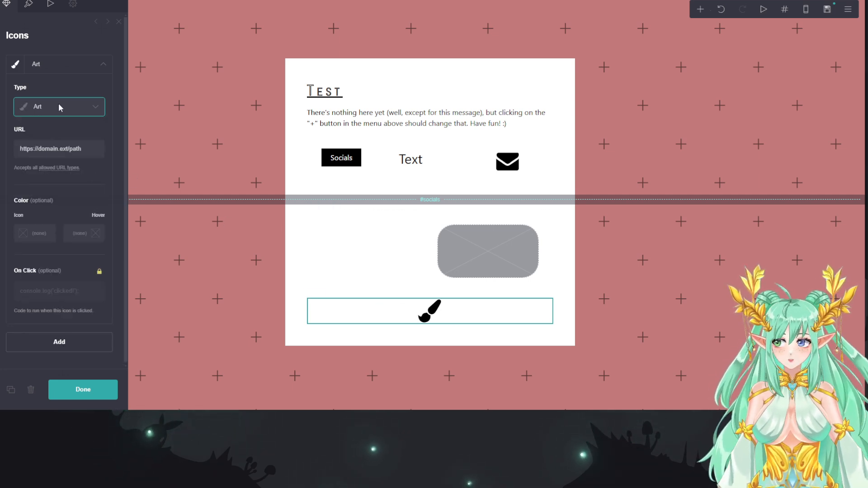
- Change the type of the icon in the #socials section to Instagram and leave its URL at the default
click(74, 108)
scroll(96, 154, down, 3)
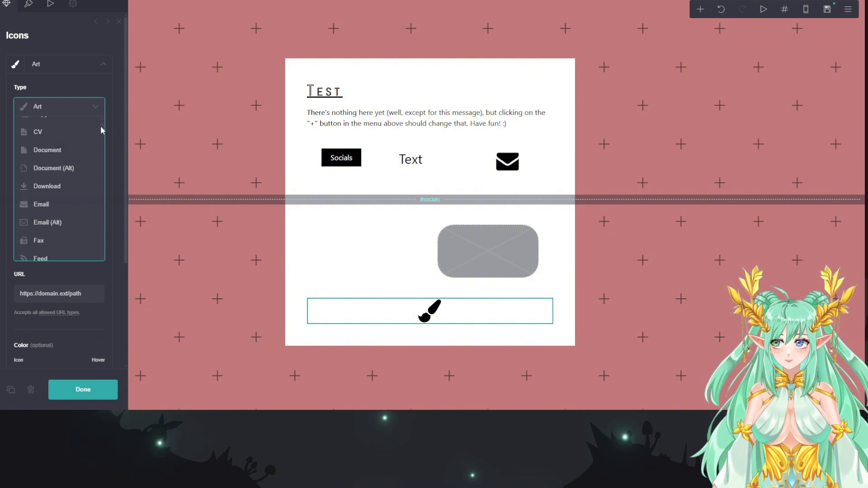
scroll(101, 132, up, 10)
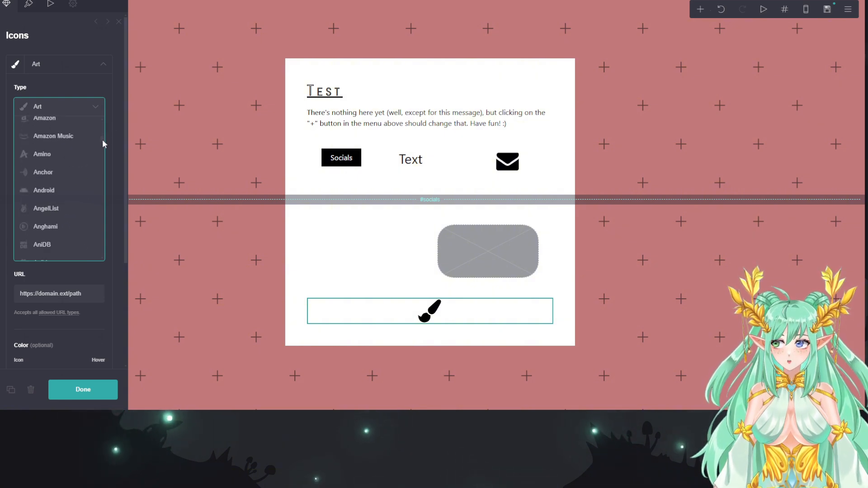
scroll(103, 144, down, 3)
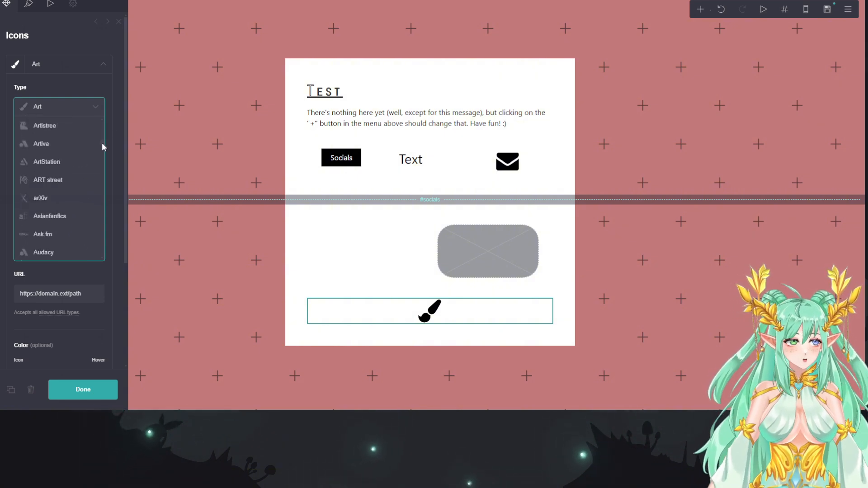
drag(102, 144, 103, 184)
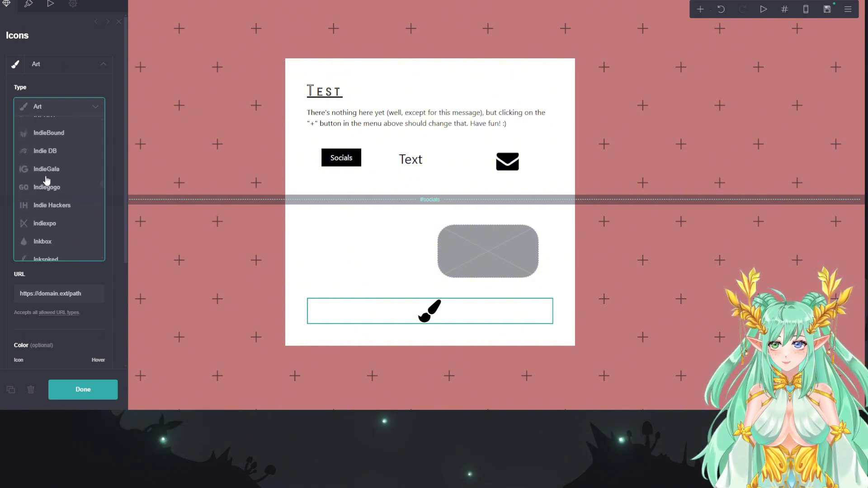
scroll(46, 180, up, 5)
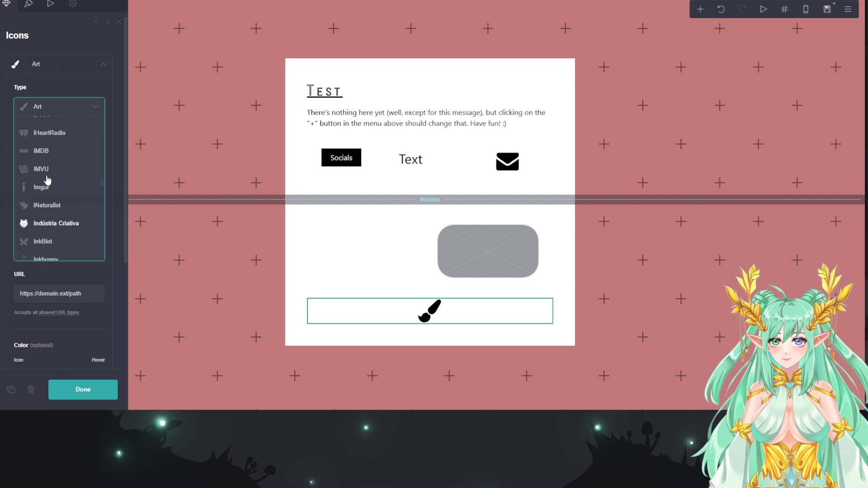
scroll(48, 180, down, 4)
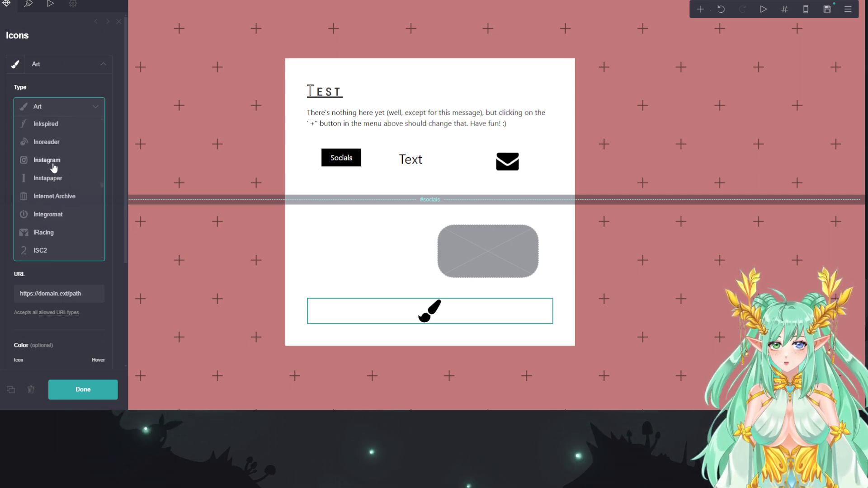
click(51, 161)
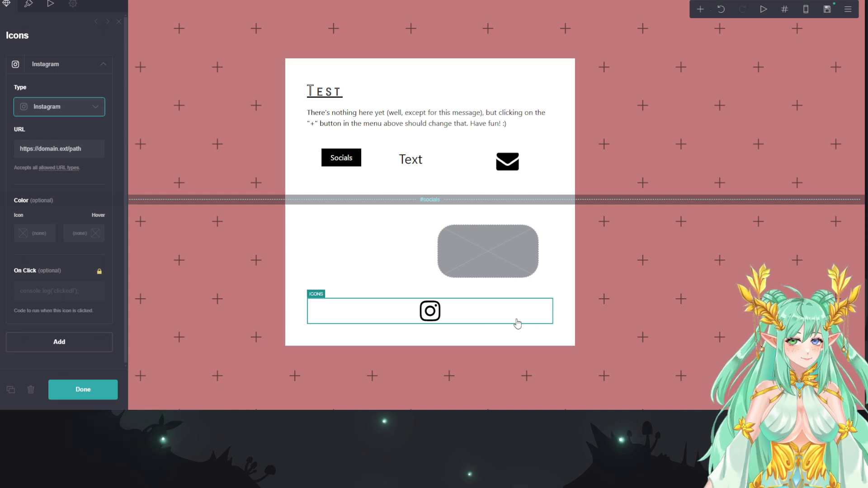
click(437, 312)
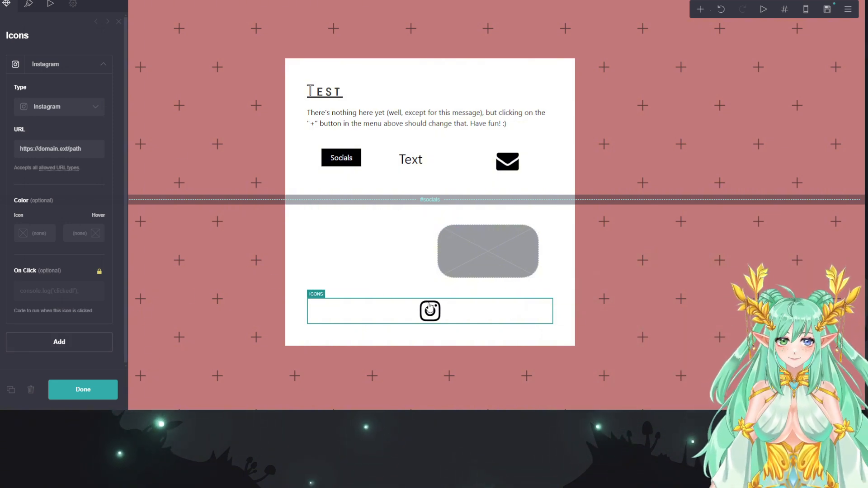
click(434, 320)
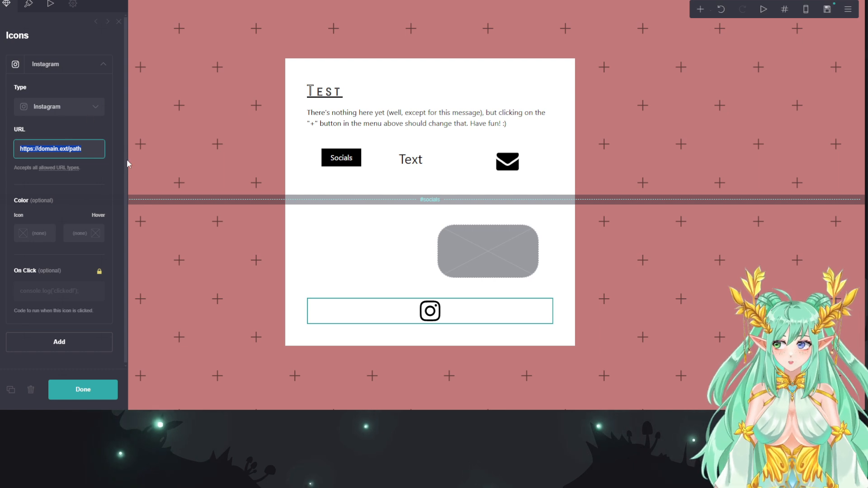
click(436, 319)
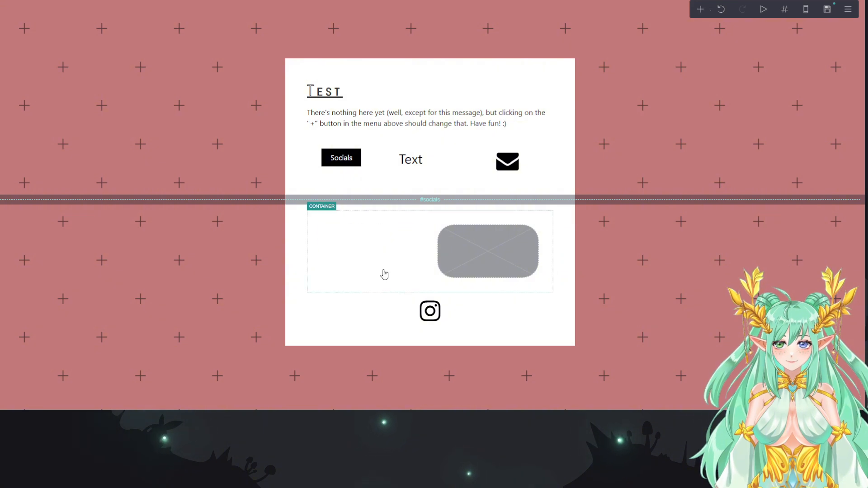
- Add a section break control at the end of the page and name the section gallery
mouse_move(702, 14)
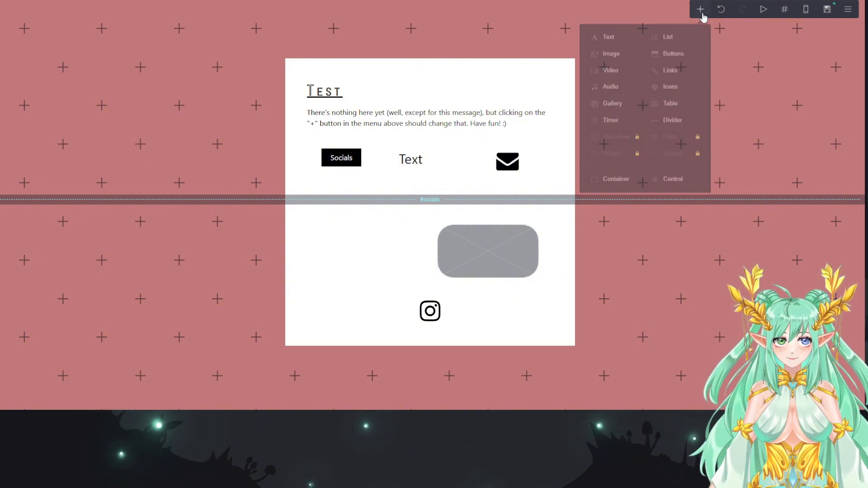
click(672, 179)
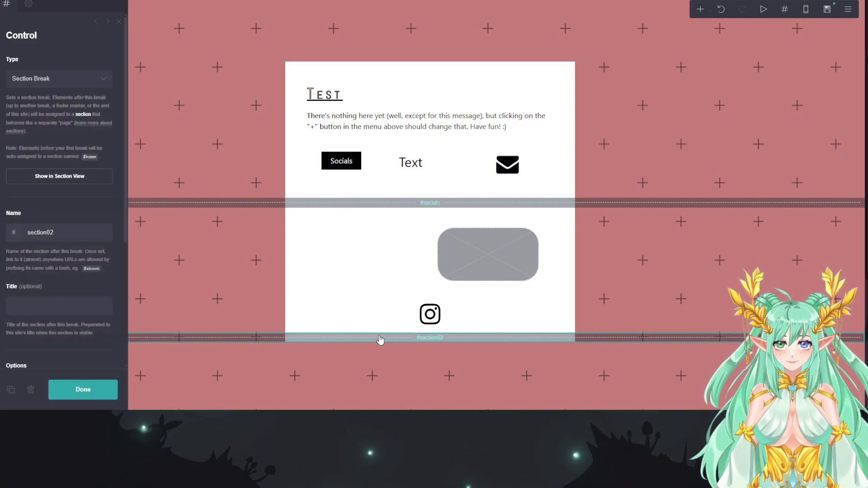
double_click(64, 233)
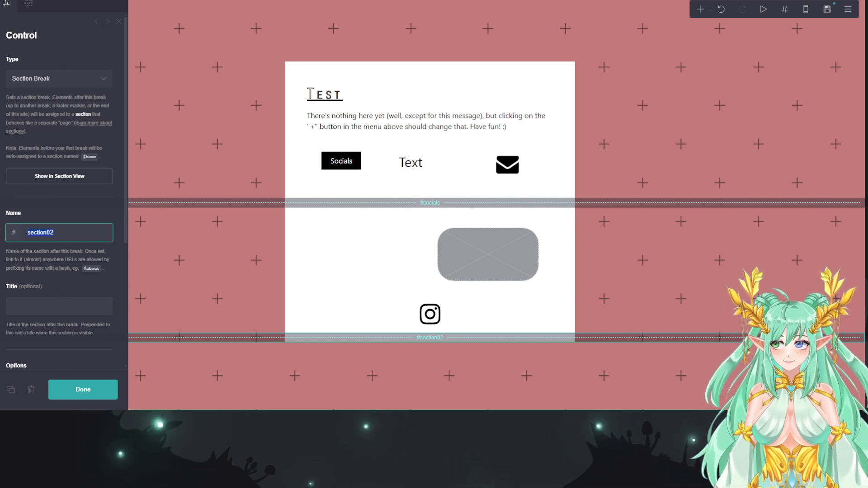
text(Gal)
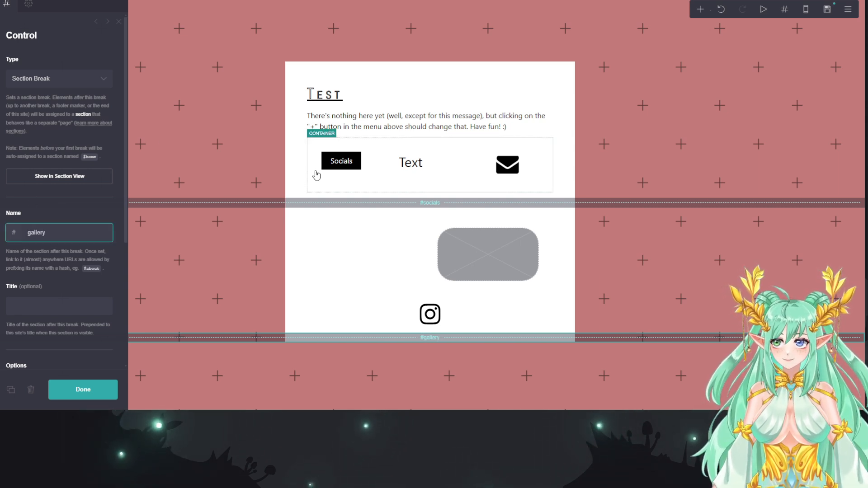
- Add a default container to the #gallery section and show its appearance settings
click(700, 9)
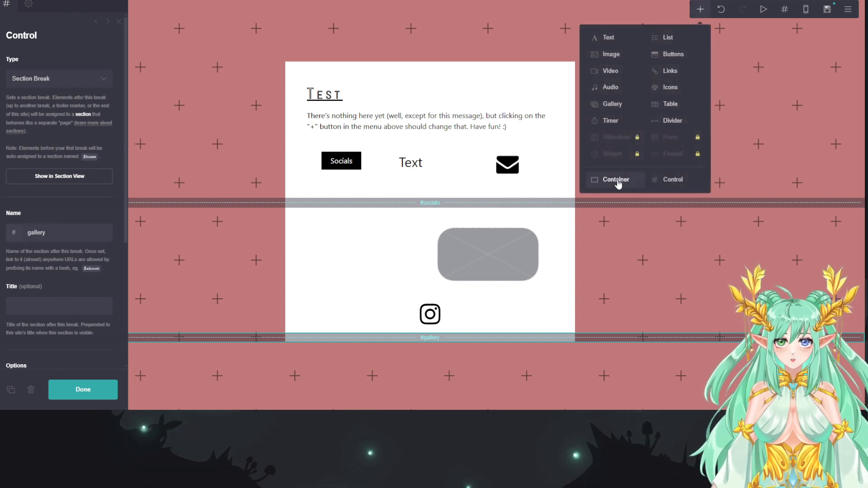
click(618, 180)
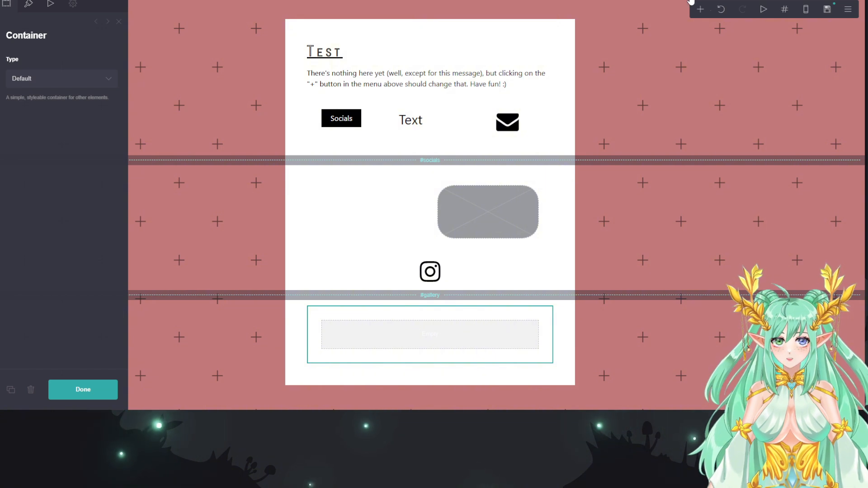
click(700, 9)
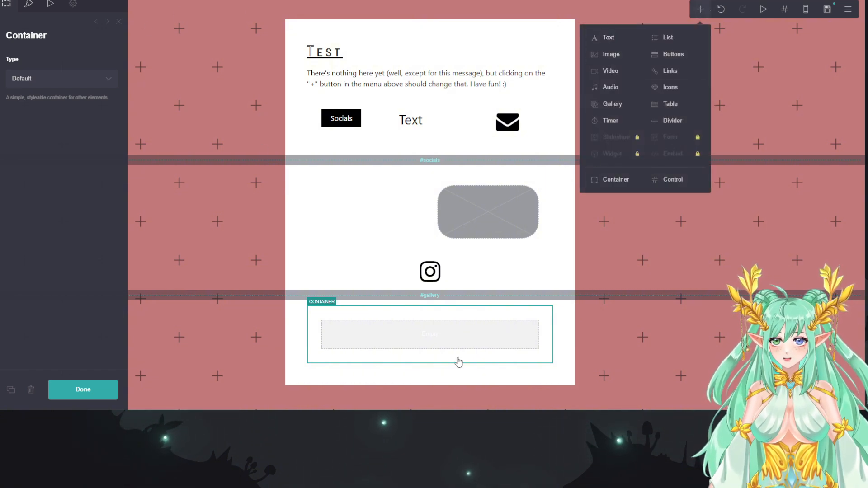
click(28, 5)
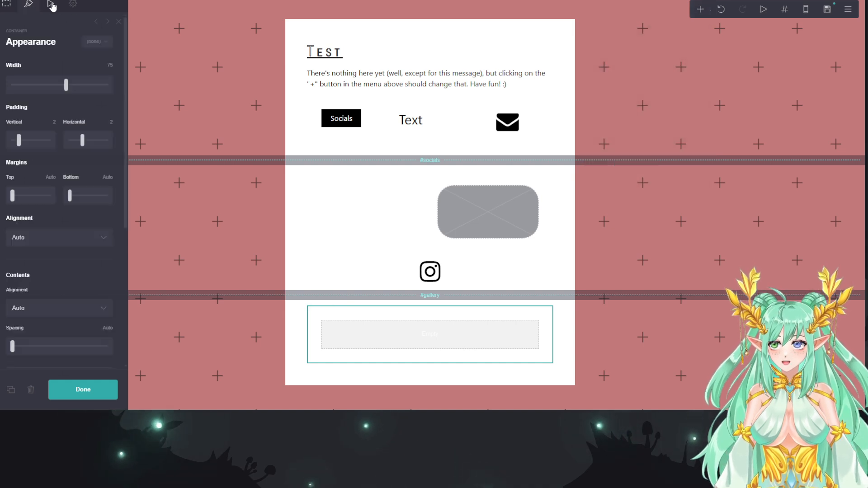
- Insert a Gallery element inside the #gallery container and add two more untitled image slots to it
click(700, 9)
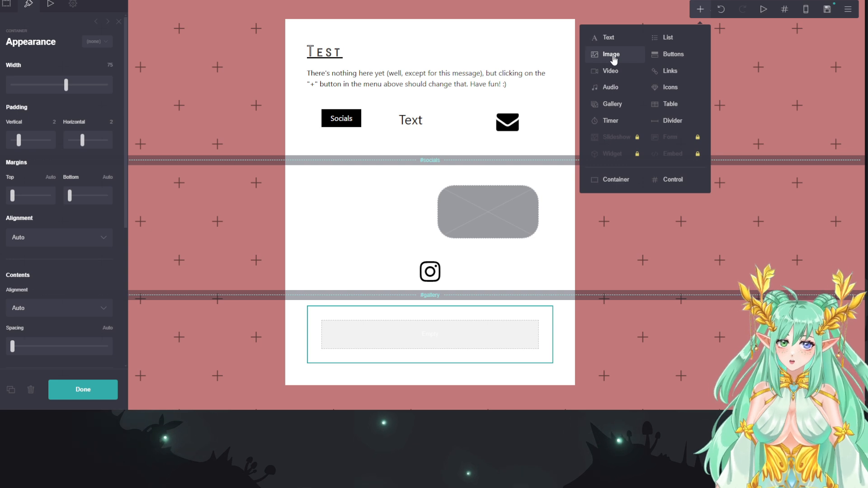
click(622, 108)
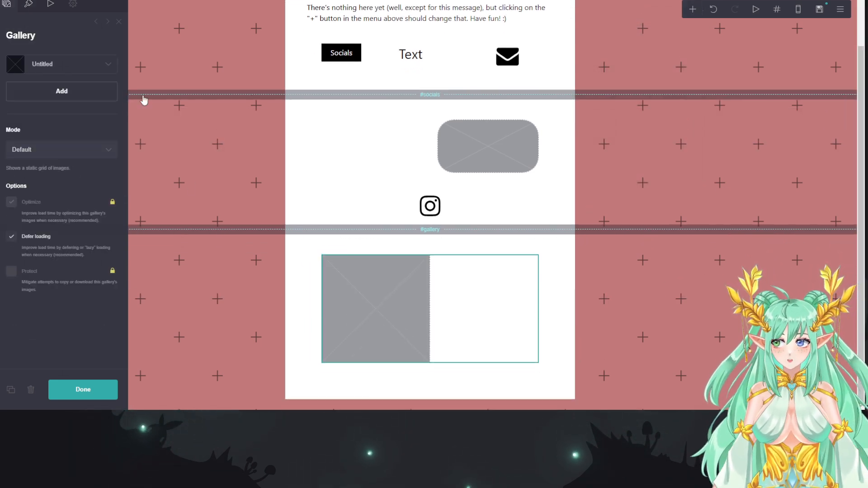
click(58, 93)
scroll(54, 127, down, 3)
scroll(47, 127, up, 5)
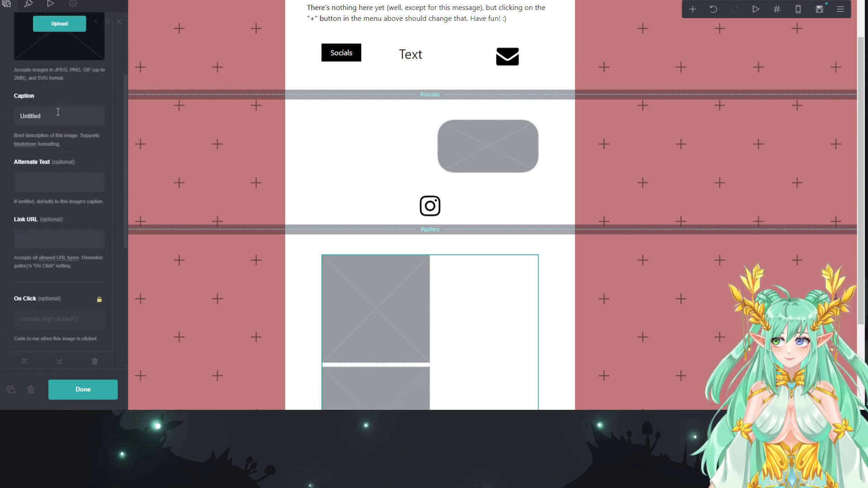
click(90, 87)
click(67, 118)
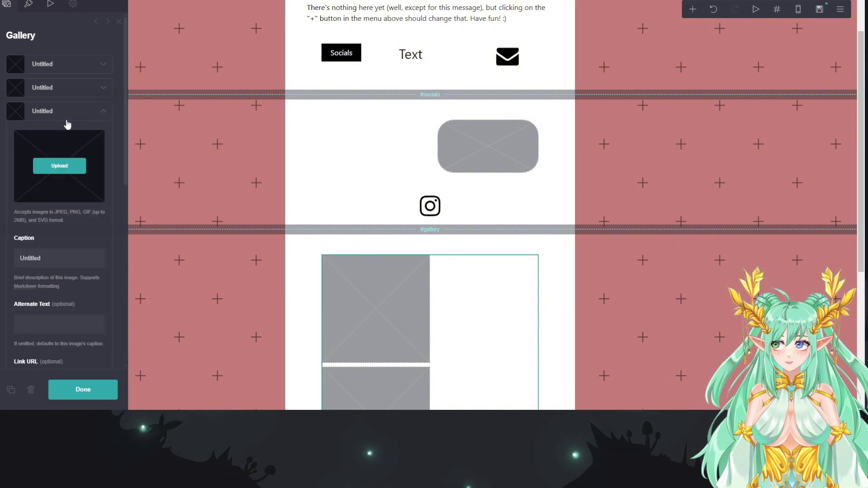
click(102, 116)
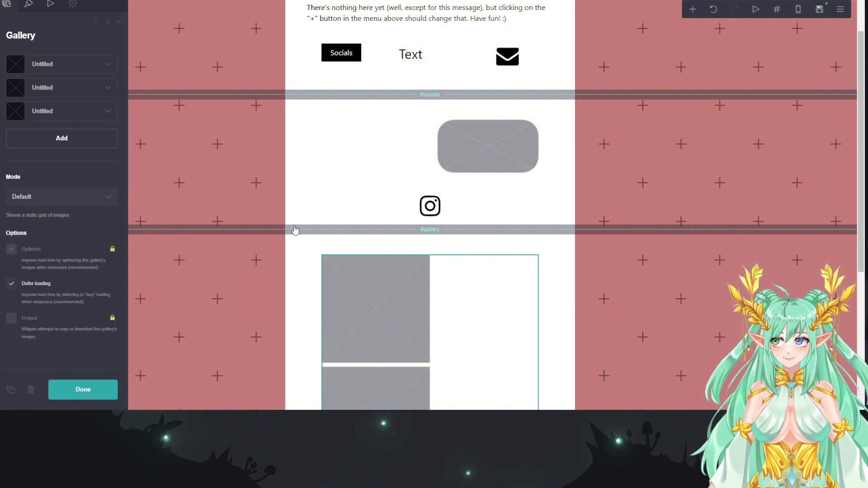
- Set the gallery's width to 33, its spacing to 1 and its alignment to Center
scroll(295, 228, down, 5)
scroll(415, 220, up, 2)
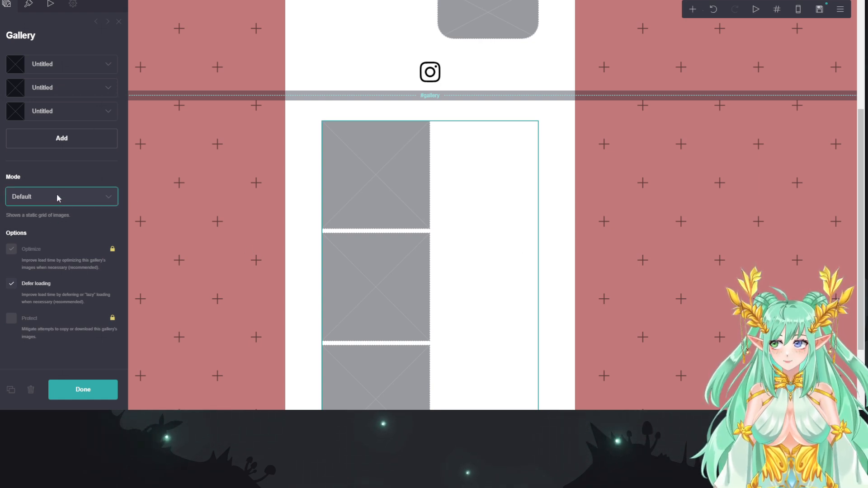
click(28, 12)
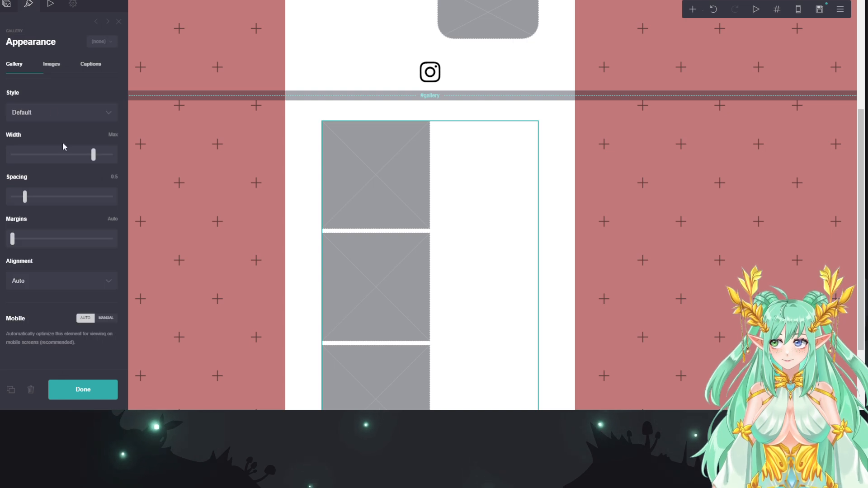
drag(93, 154, 50, 163)
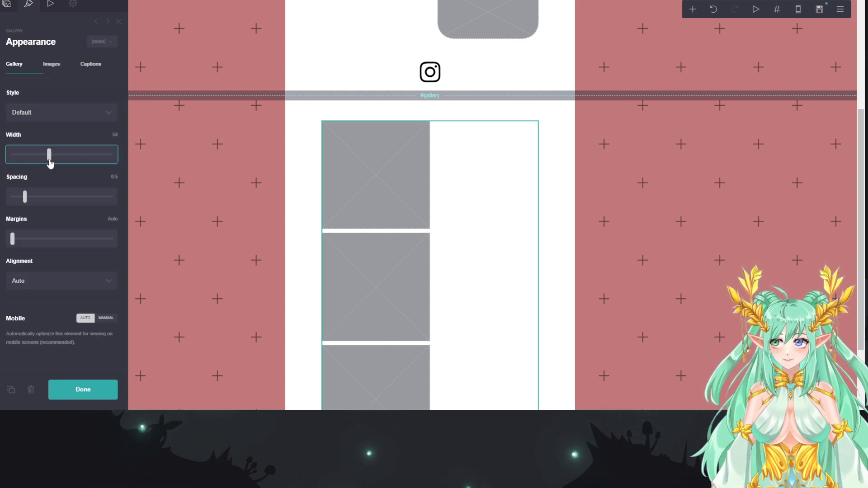
mouse_move(24, 196)
mouse_down()
mouse_move(64, 196)
mouse_move(71, 204)
mouse_move(37, 199)
mouse_up()
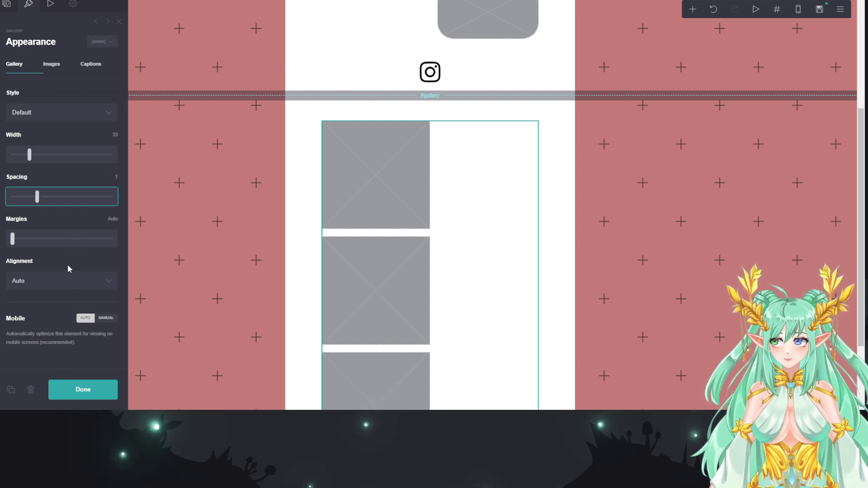
click(55, 289)
click(45, 311)
scroll(501, 307, down, 2)
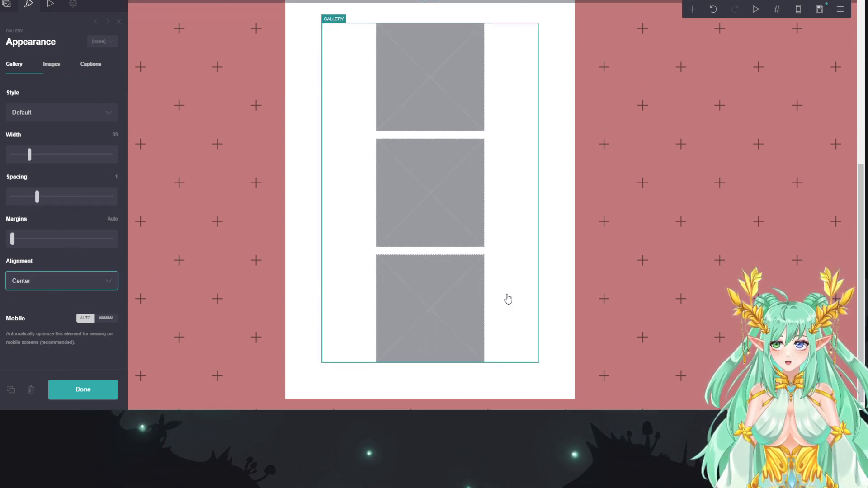
scroll(516, 301, up, 2)
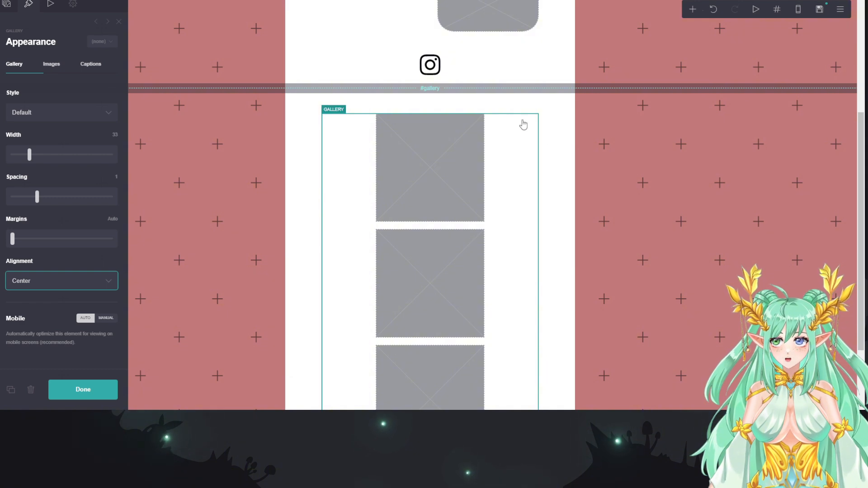
- Set the gallery's mode to Lightbox
click(7, 5)
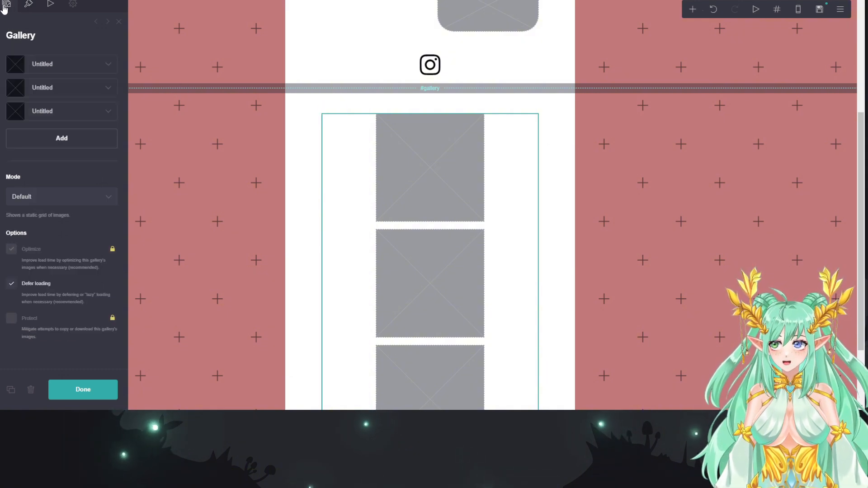
click(64, 199)
click(61, 226)
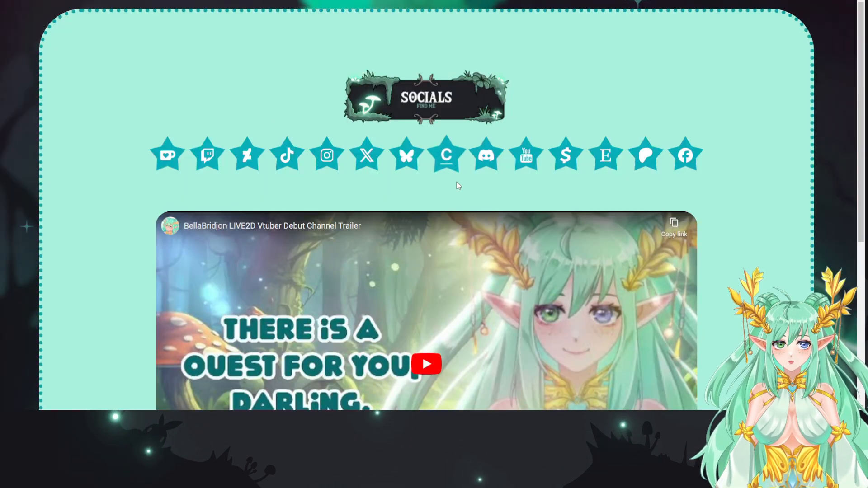
- Switch to the example site and examine its artwork gallery, enlarging the first artwork in the lightbox and closing it
scroll(456, 182, down, 5)
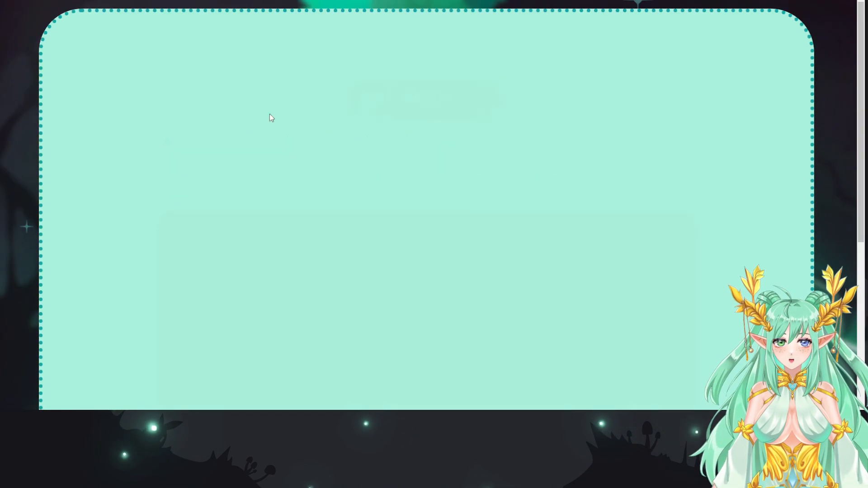
click(304, 297)
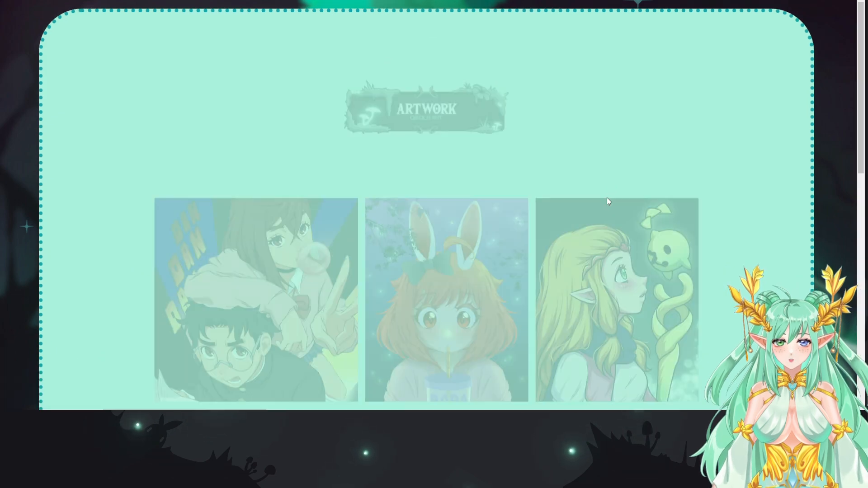
scroll(606, 201, down, 6)
scroll(605, 214, up, 3)
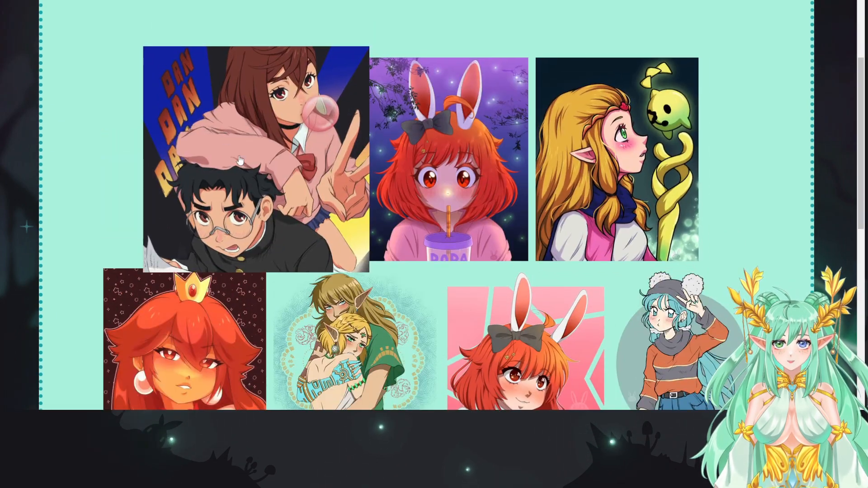
click(268, 175)
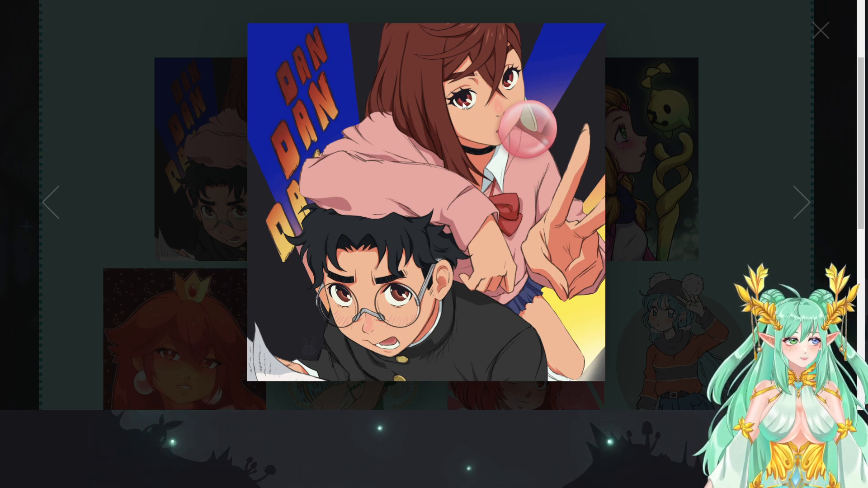
click(689, 33)
scroll(486, 76, up, 3)
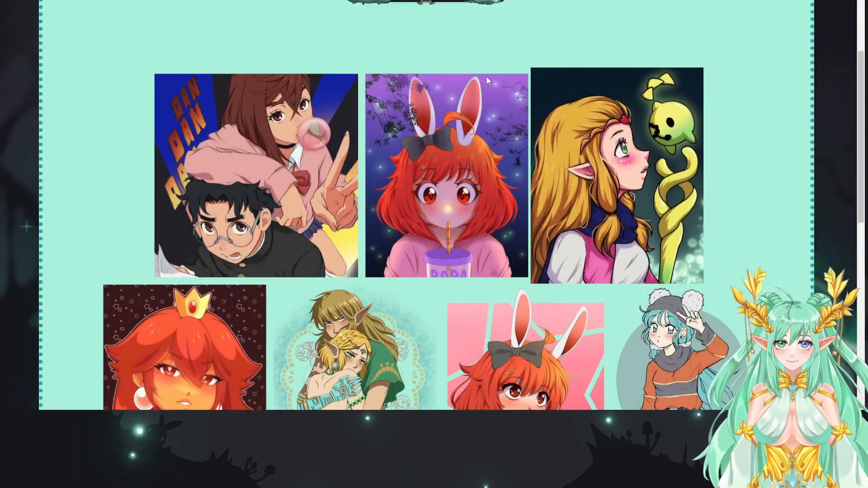
scroll(472, 166, down, 10)
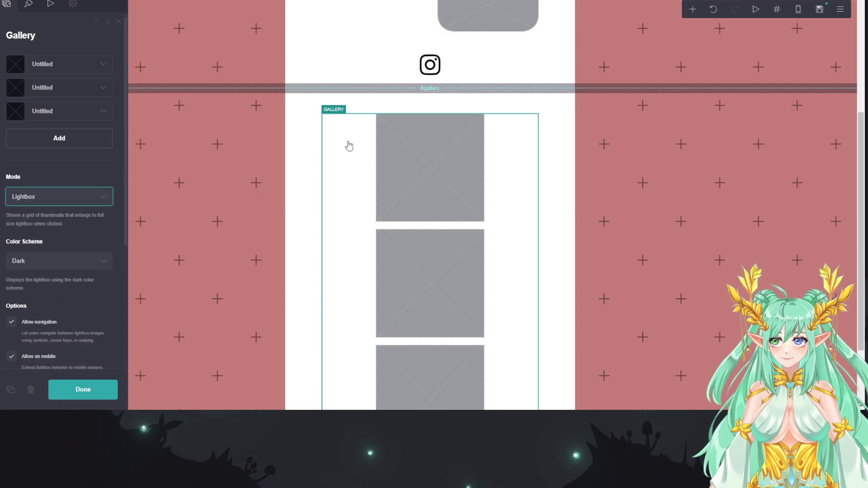
- Back in the Carrd editor, review the gallery placeholders and open the site-wide options that include publishing
scroll(421, 228, down, 2)
scroll(421, 229, down, 1)
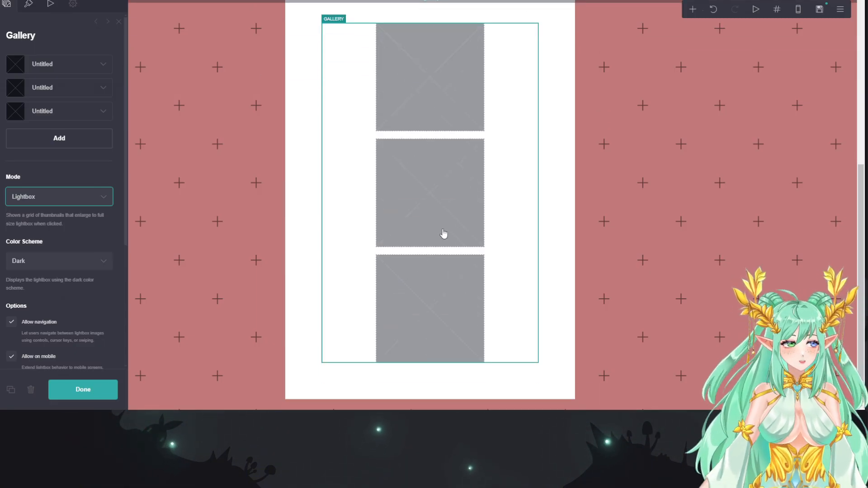
scroll(442, 218, up, 5)
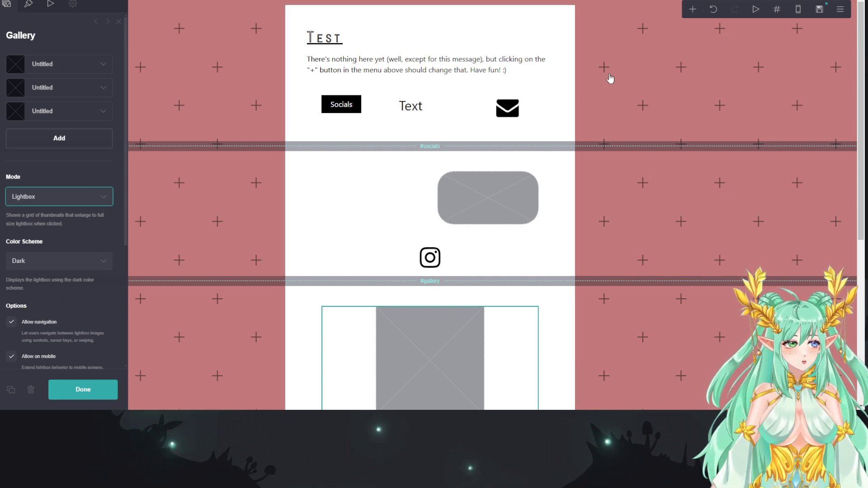
click(841, 10)
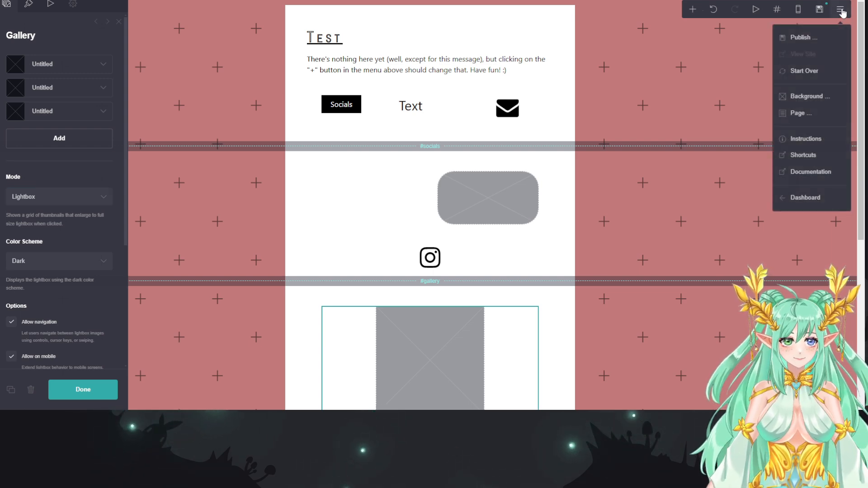